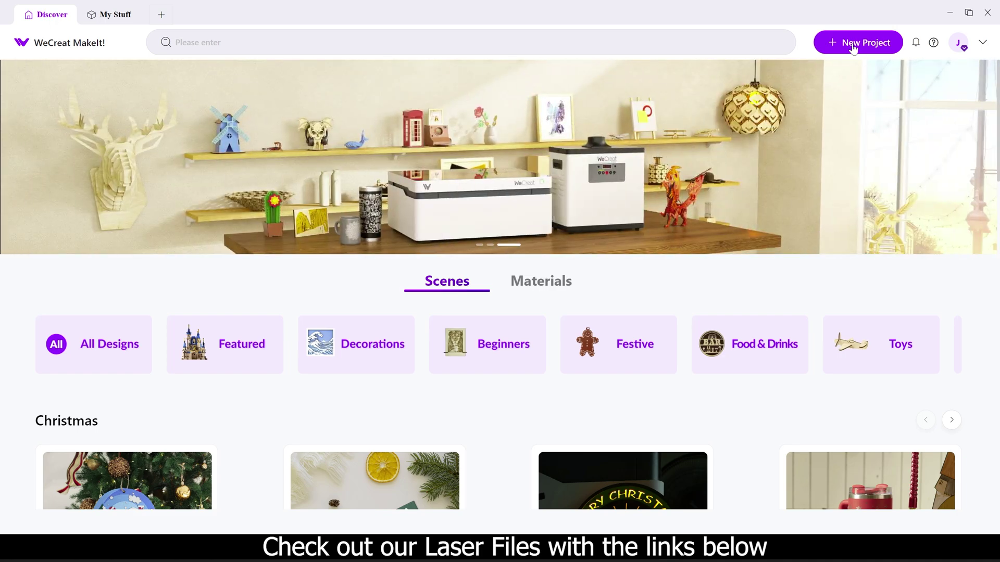
Step: Start a blank project, scroll the vector image categories, then show the Shapes list
left_click(852, 44)
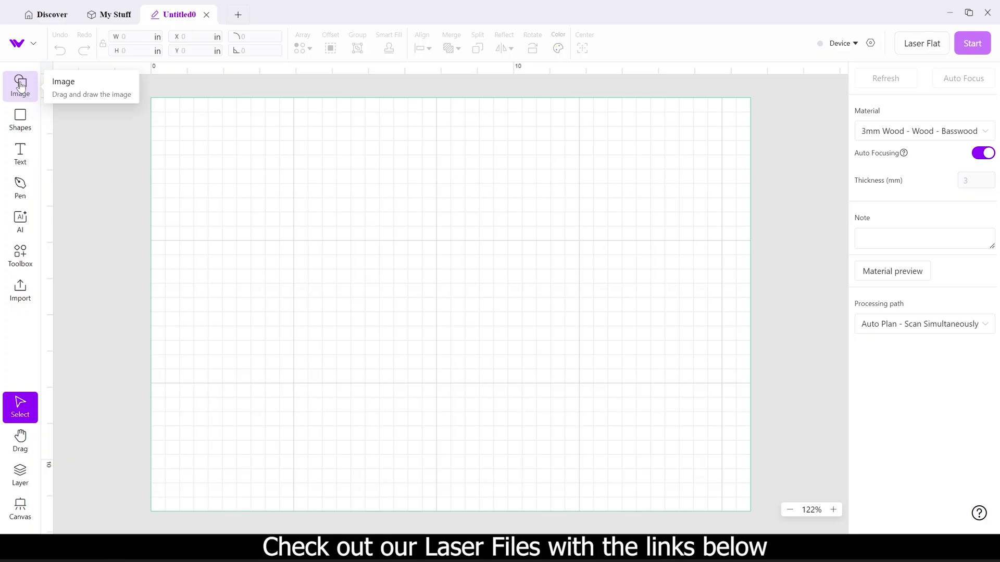
left_click(21, 85)
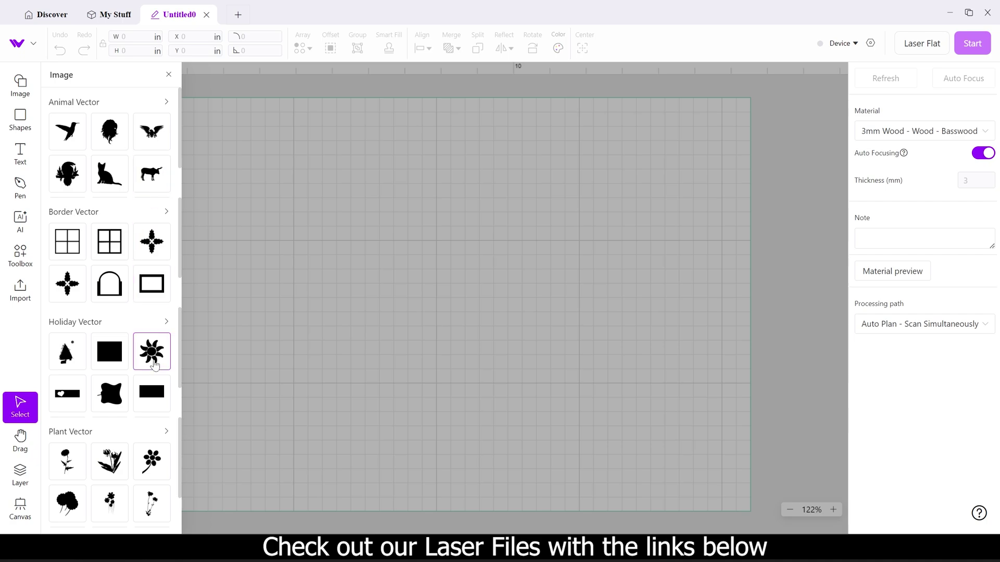
scroll(109, 156, "down", 1)
scroll(109, 250, "down", 1)
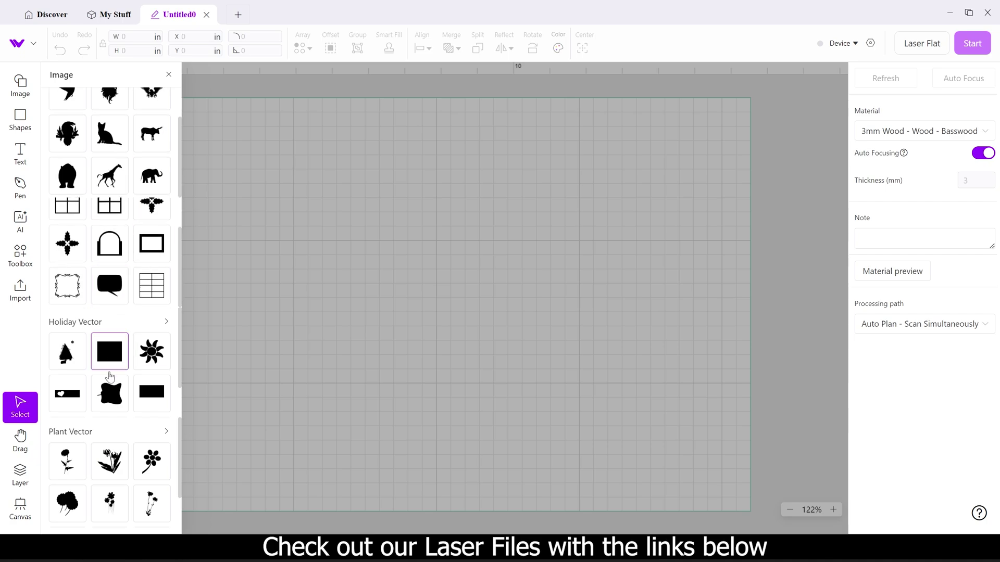
scroll(111, 376, "down", 2)
scroll(126, 503, "down", 1)
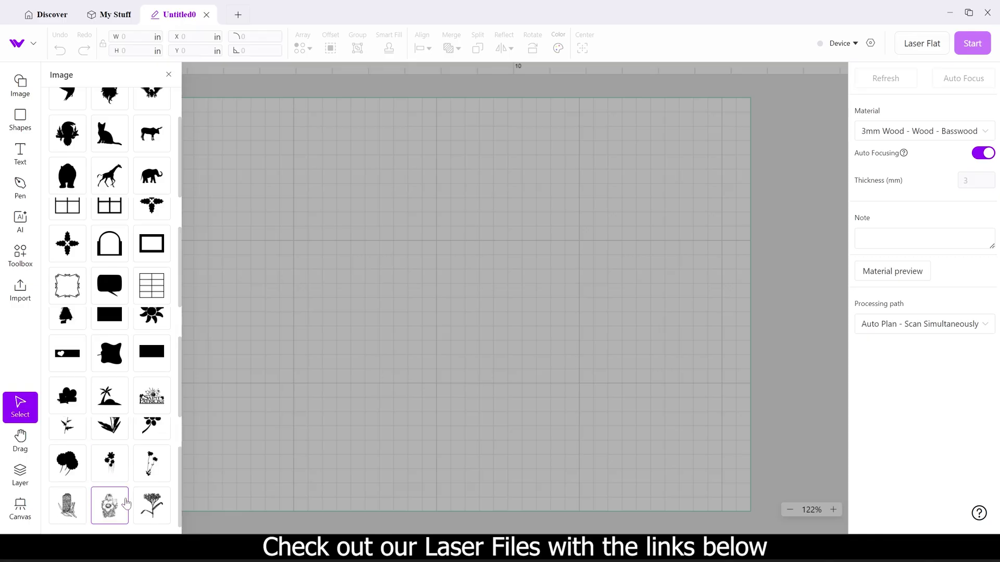
scroll(148, 395, "up", 1)
scroll(107, 109, "up", 1)
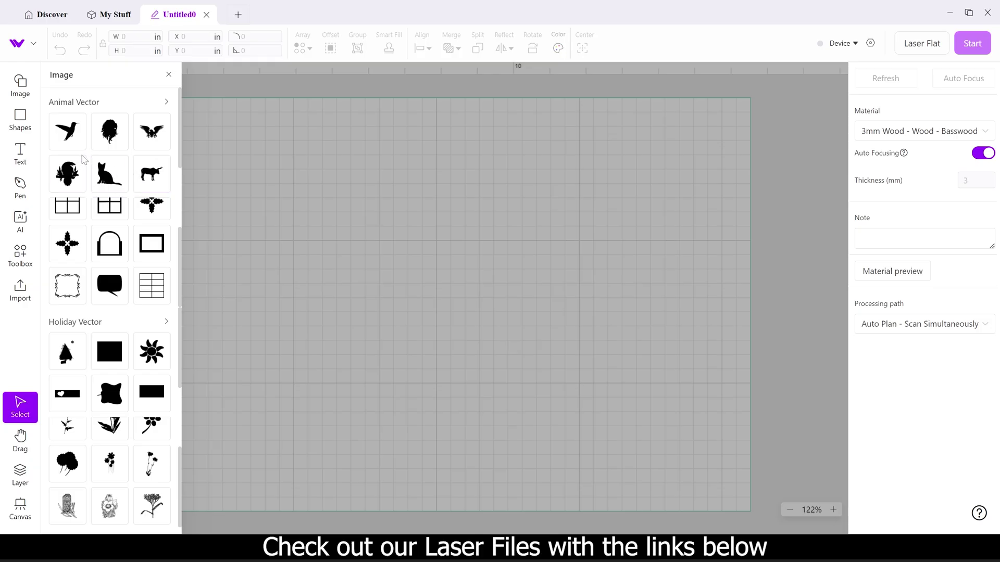
left_click(16, 130)
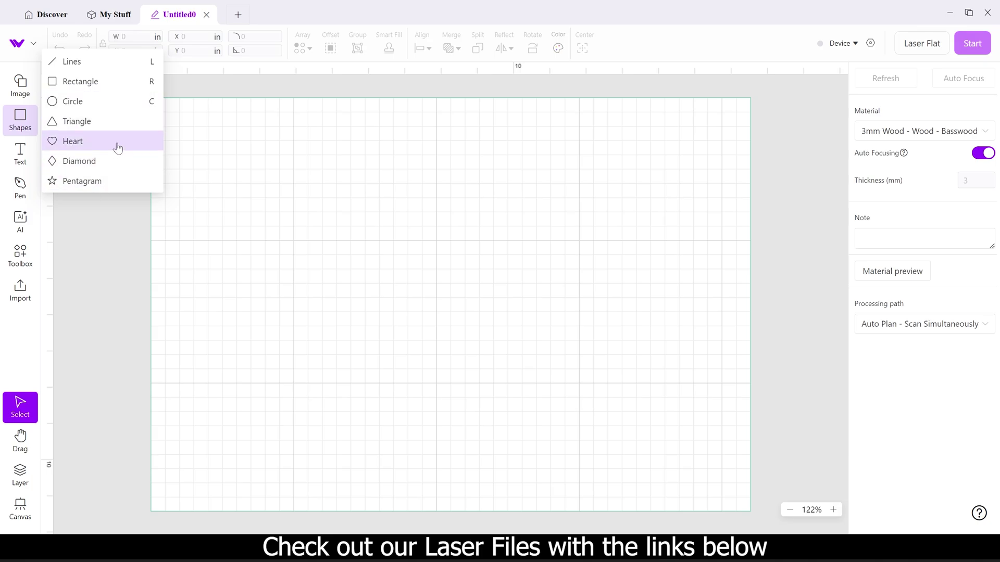
Step: Draw a circle at upper left, a square to its right, and a diagonal line across the square
mouse_move(21, 124)
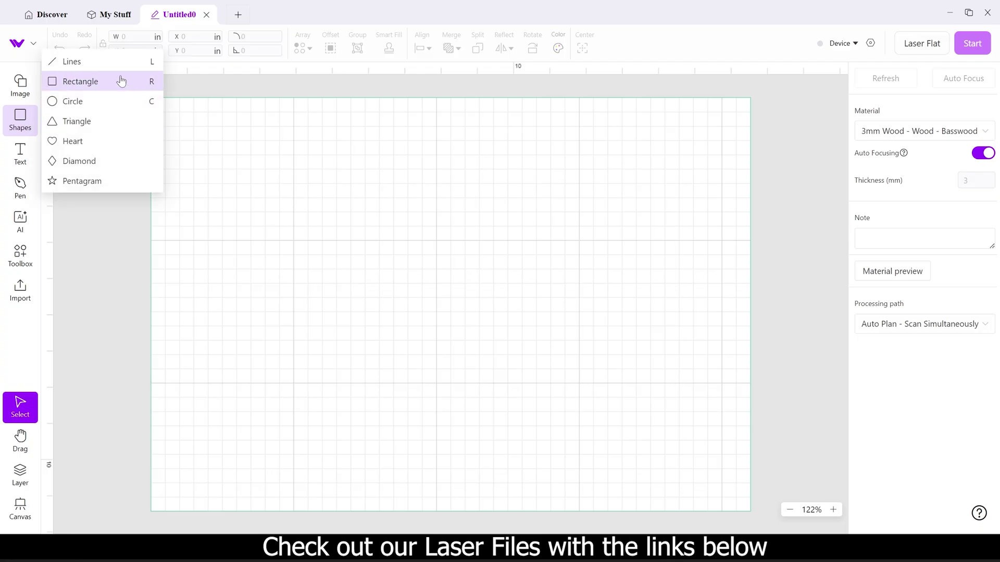
left_click(145, 105)
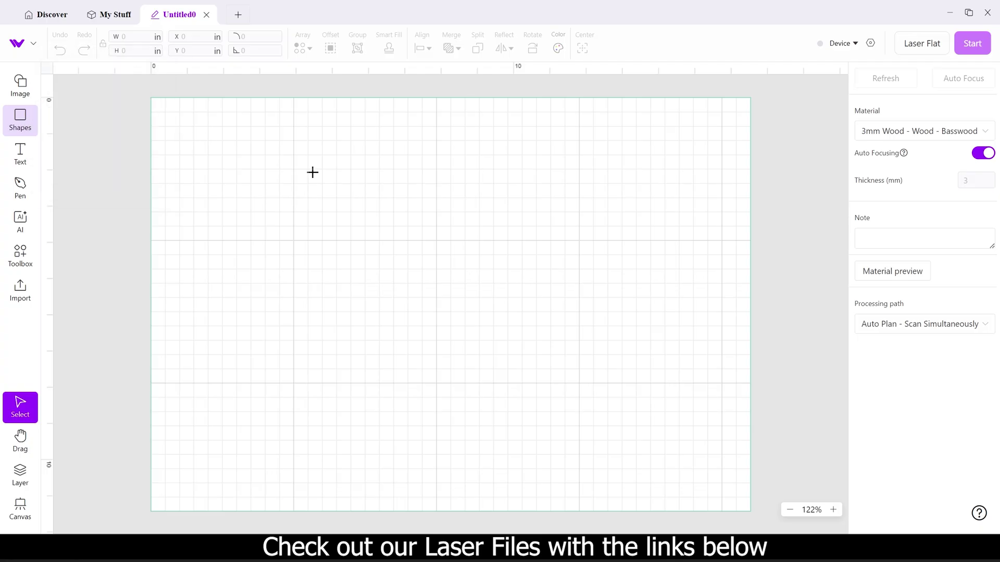
key("Escape")
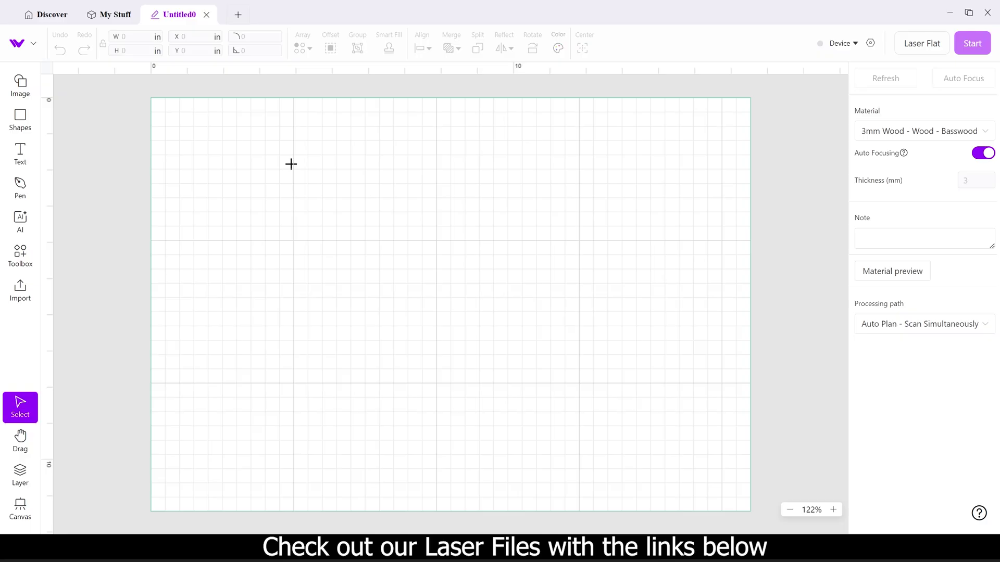
left_click_drag(276, 153, 364, 244)
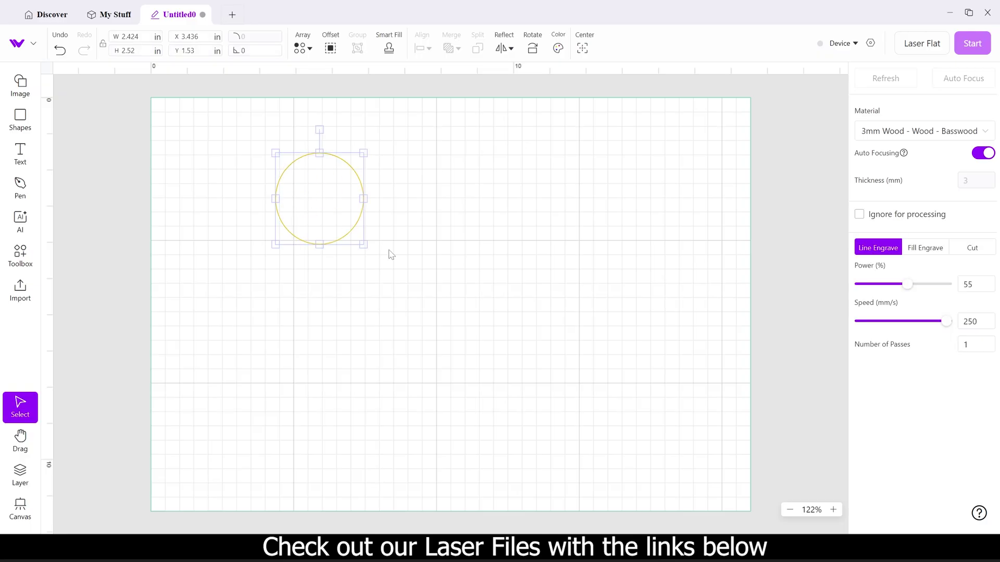
key("r")
left_click_drag(420, 175, 502, 271)
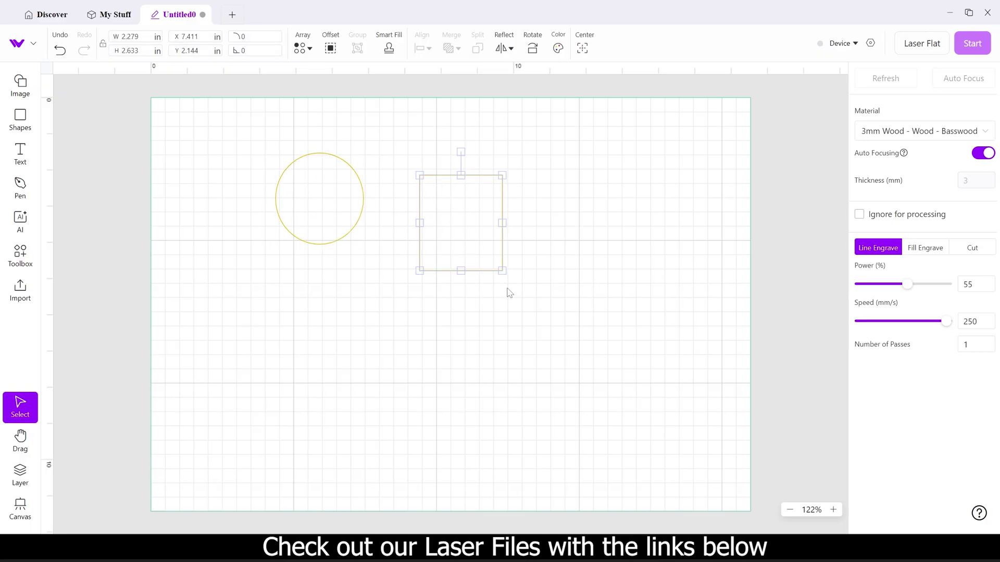
key("l")
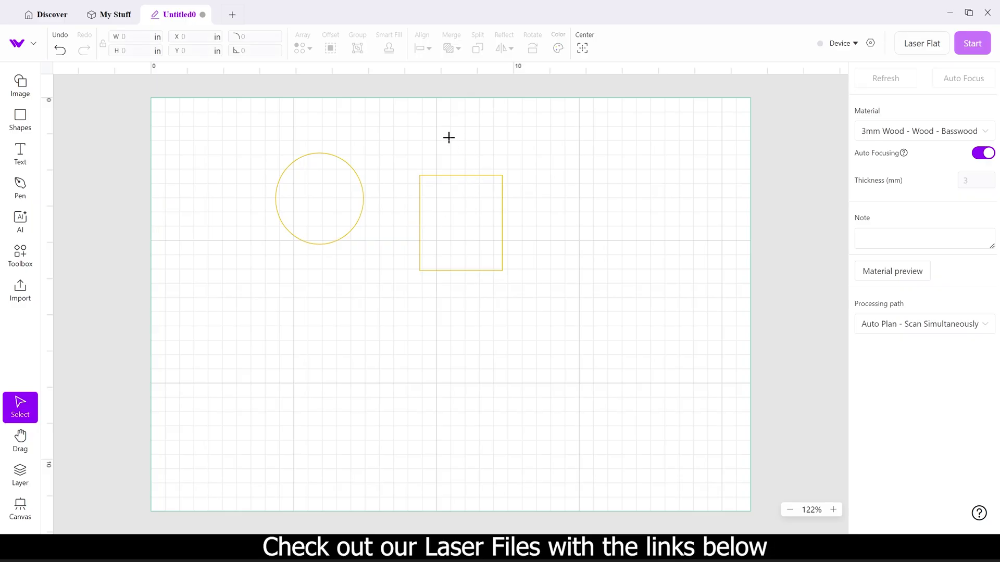
left_click_drag(449, 137, 515, 249)
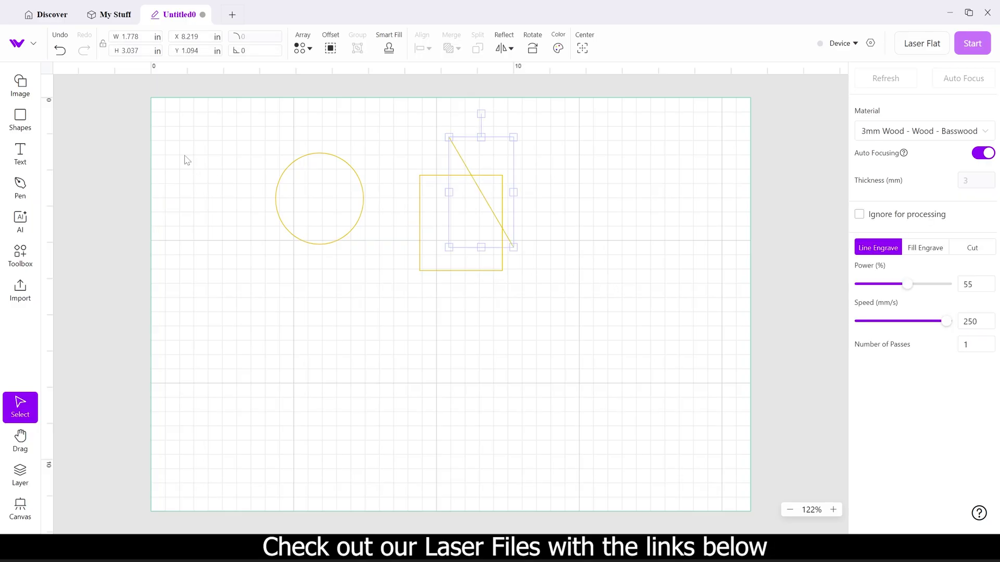
left_click(24, 115)
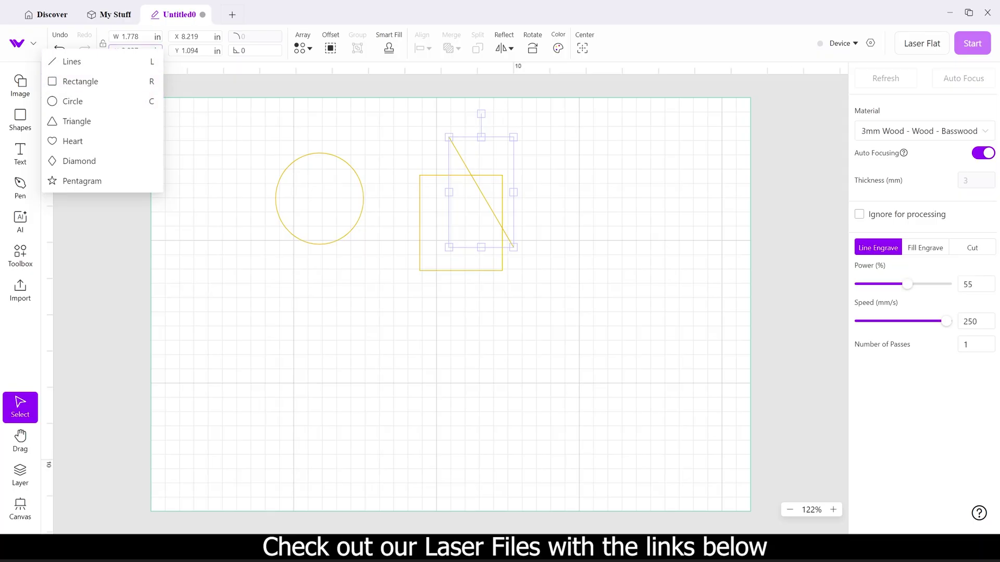
Step: Add the default 'Hello' text below the circle and enable welding for its letters
left_click(8, 158)
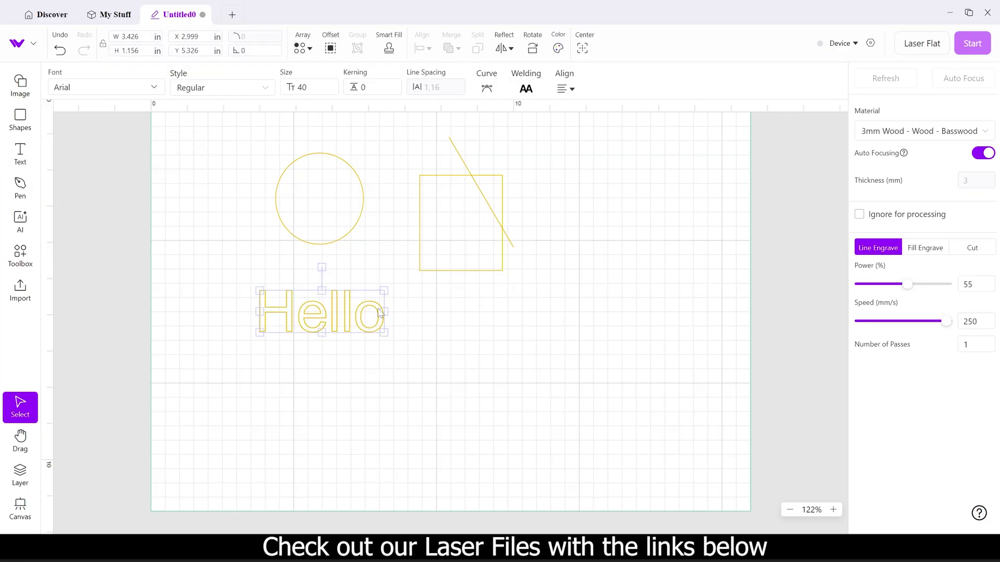
left_click_drag(326, 321, 345, 301)
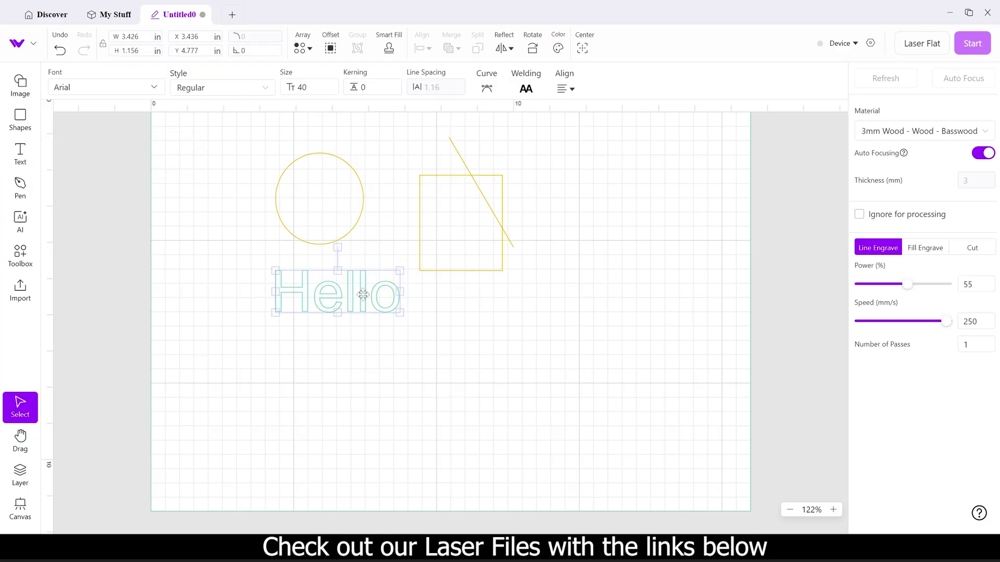
left_click(526, 87)
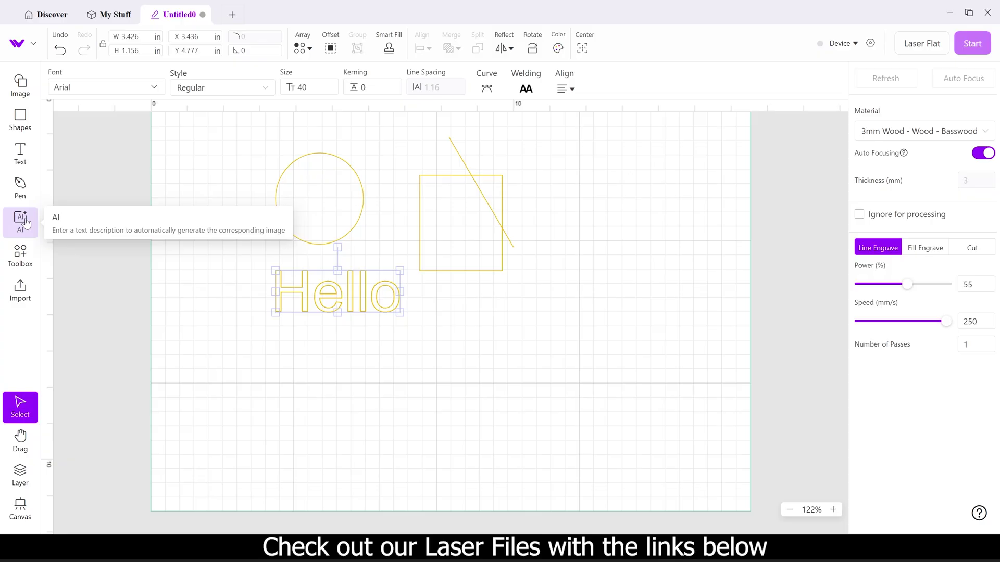
Step: Create a 5×5 Material Testing Array with power 10–100% and speed 10–600 mm/s
left_click(19, 255)
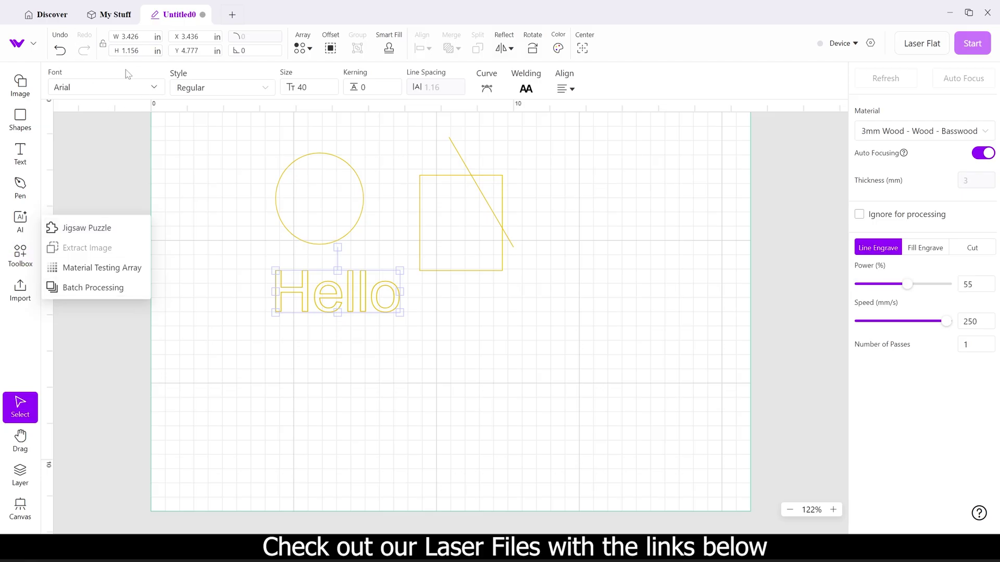
left_click(84, 272)
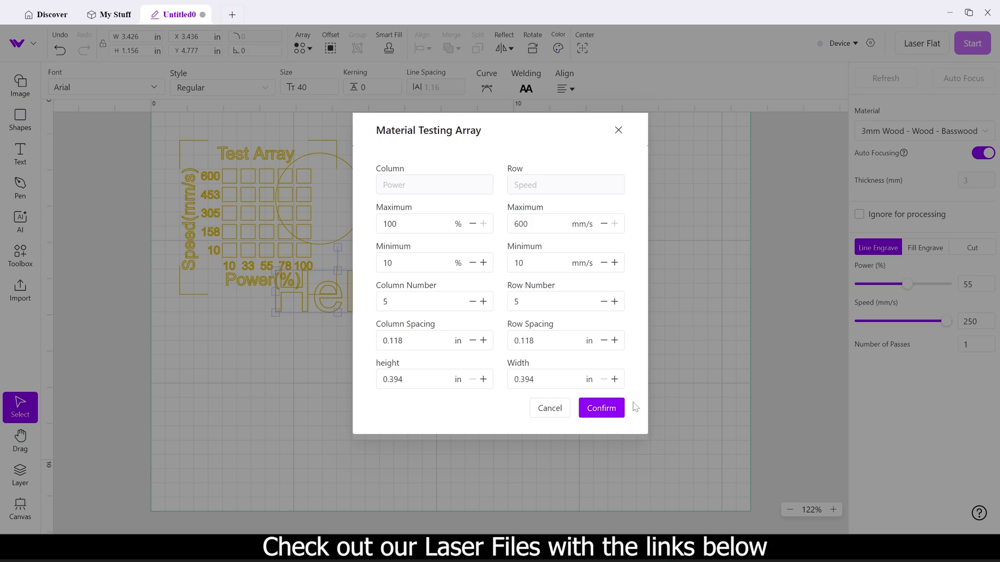
Step: Confirm the test array settings and place the Test Array to the right of the square
left_click(602, 409)
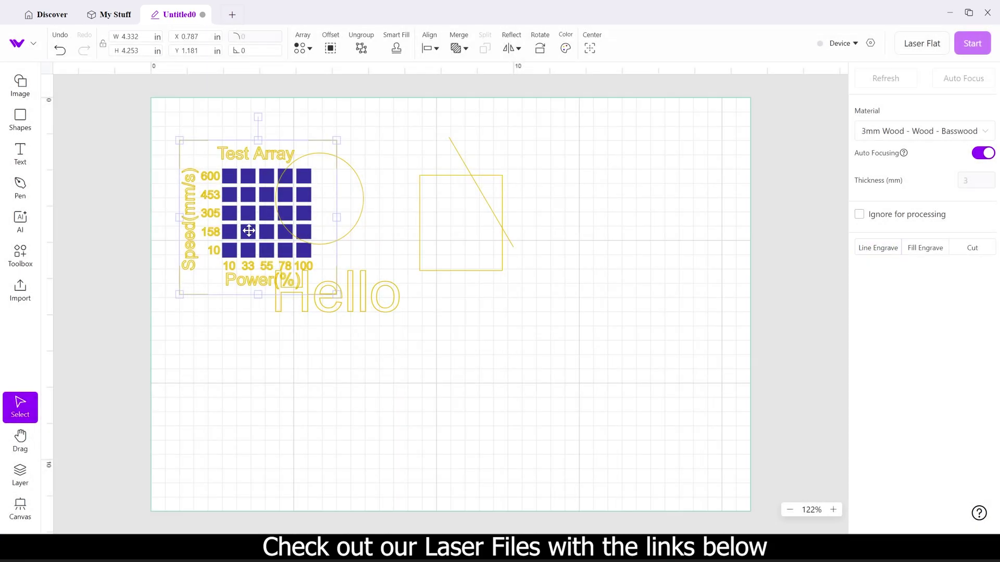
left_click_drag(249, 231, 623, 257)
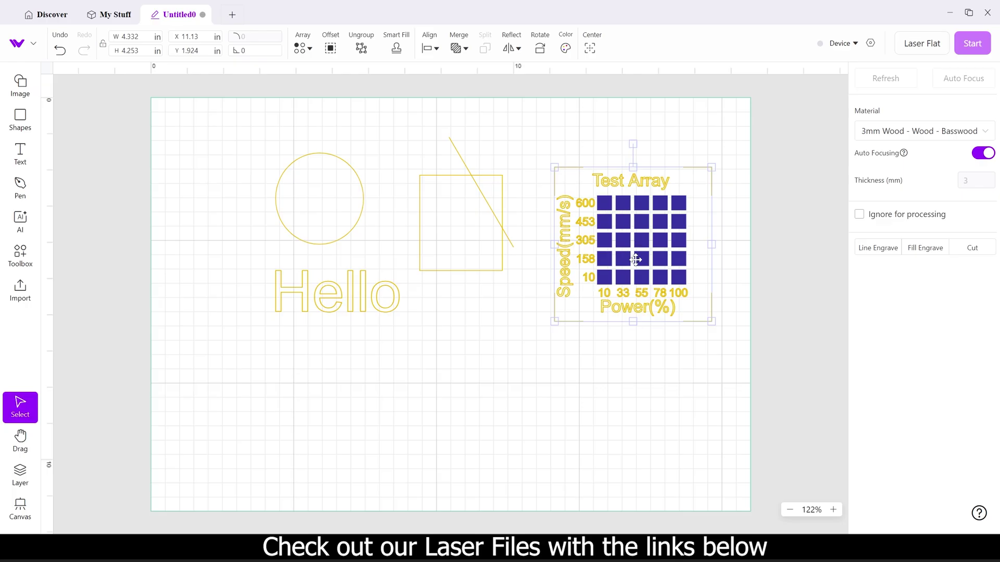
left_click_drag(635, 258, 620, 220)
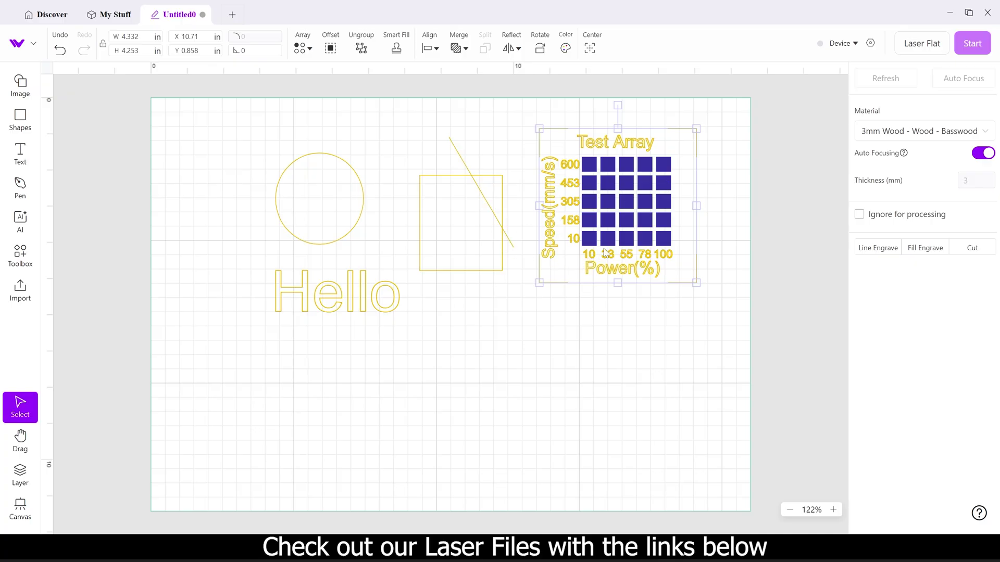
Step: Move the square, diagonal line and Test Array together, then shift the Test Array up-right
left_click(501, 262, "shift")
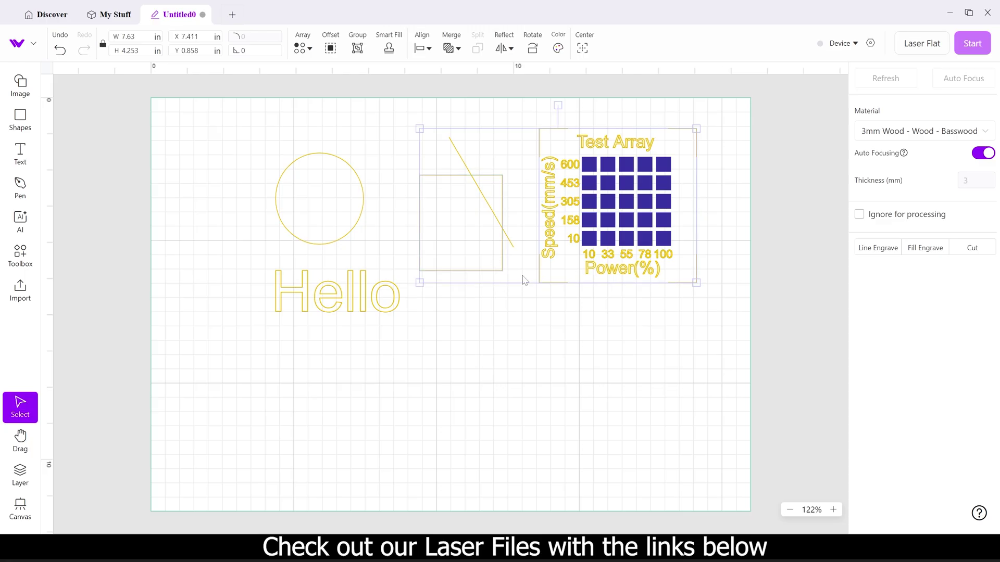
left_click_drag(501, 260, 492, 306)
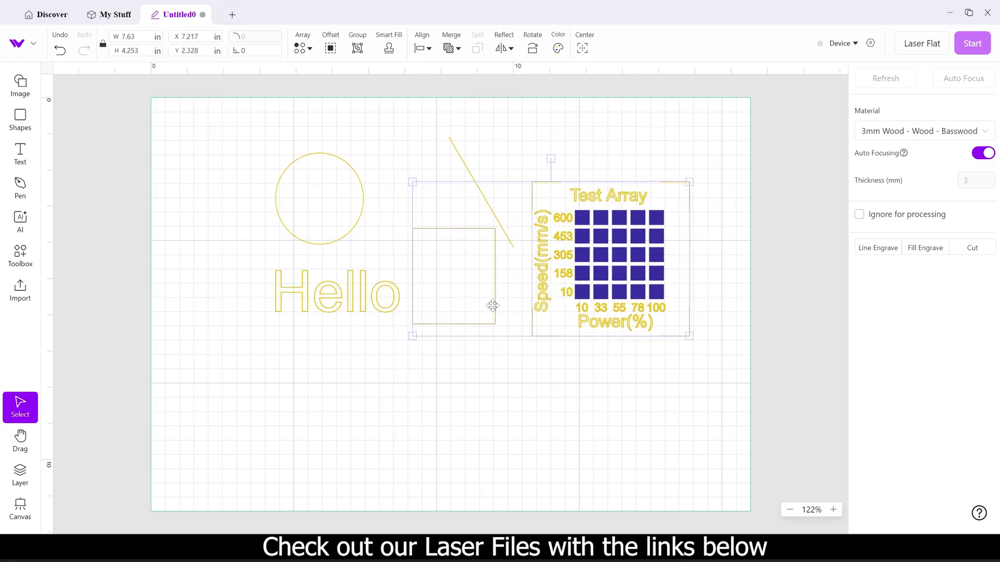
left_click(466, 166, "shift")
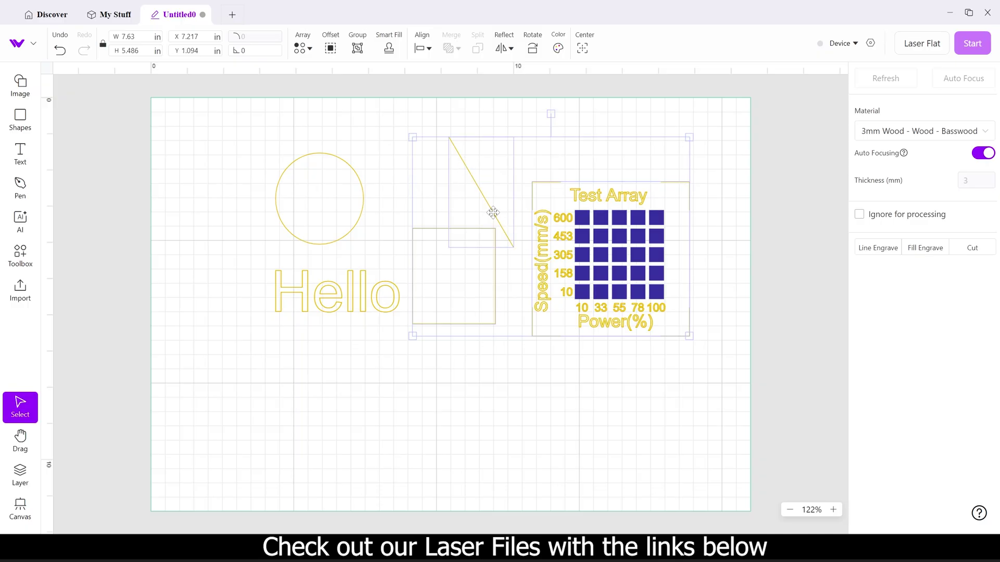
mouse_move(492, 225)
left_mouse_down()
mouse_move(488, 242)
mouse_move(497, 212)
left_mouse_up()
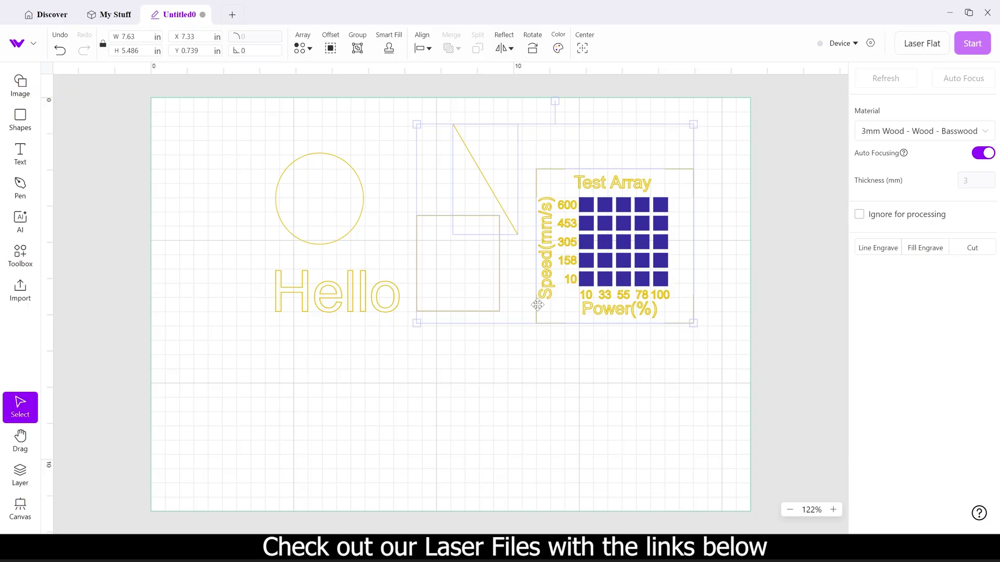
left_click(580, 348)
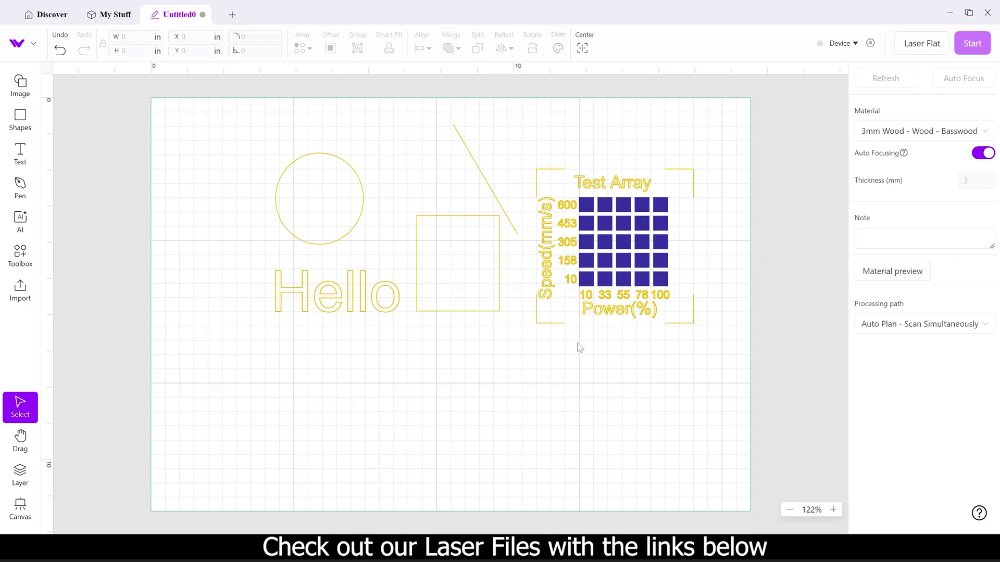
left_click_drag(638, 220, 654, 204)
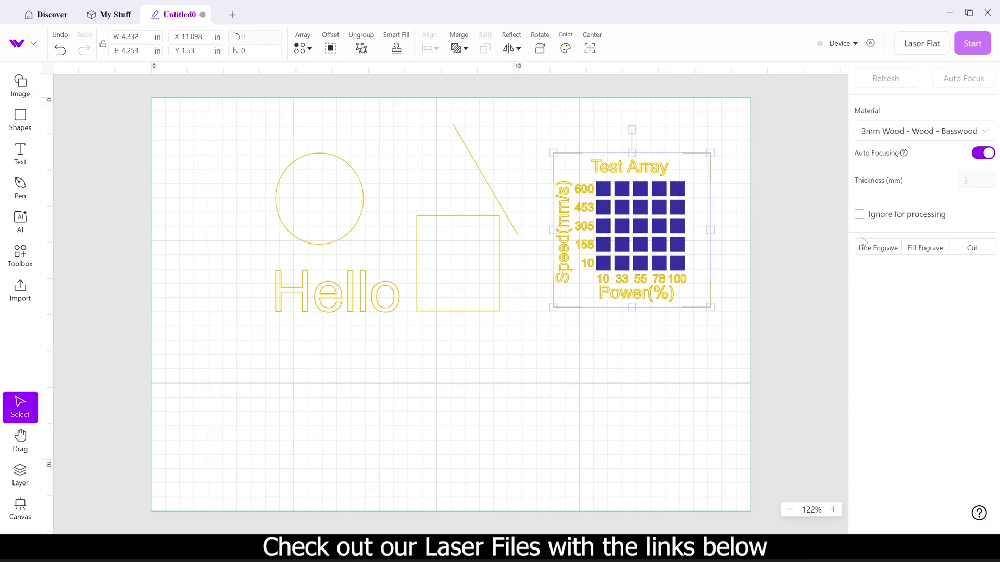
Step: Switch the material from 3mm Basswood to 3mm Wood - Cherry Plywood
left_click(931, 134)
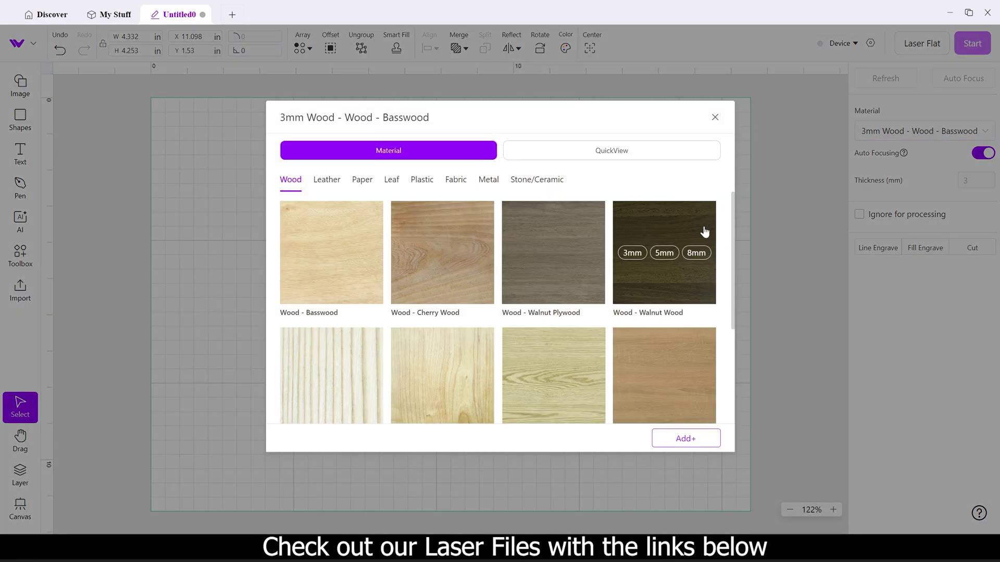
mouse_move(513, 273)
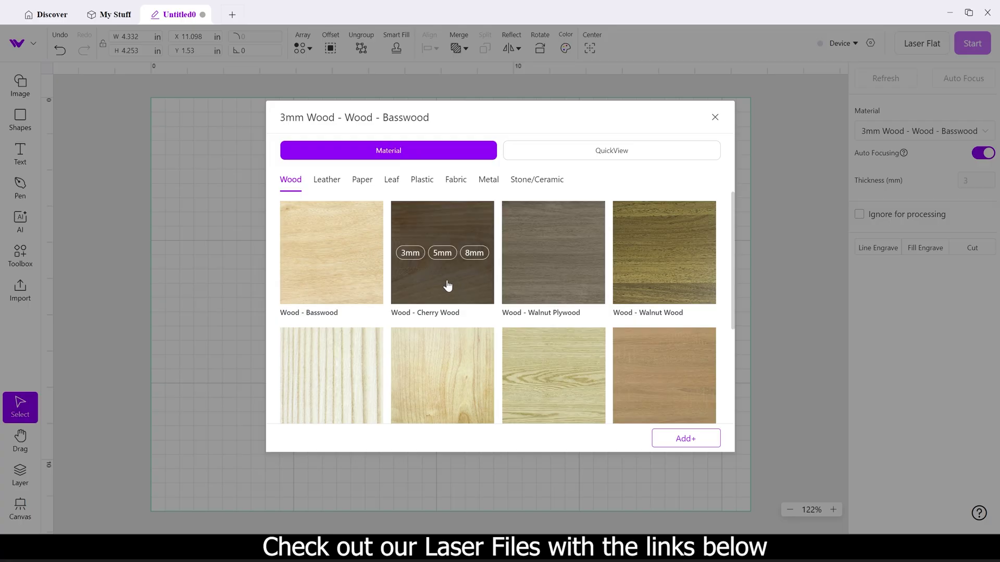
scroll(662, 323, "down", 3)
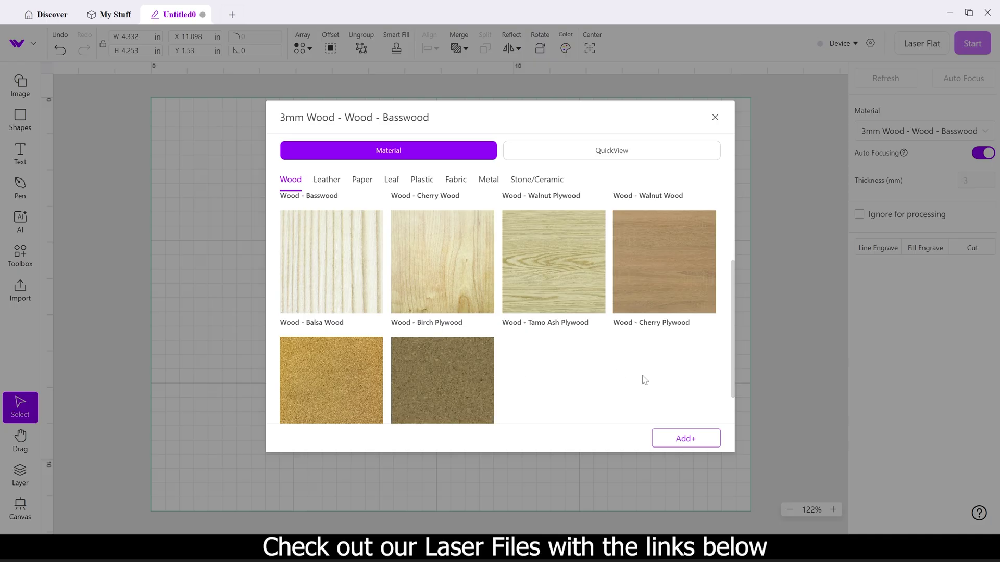
scroll(536, 319, "up", 1)
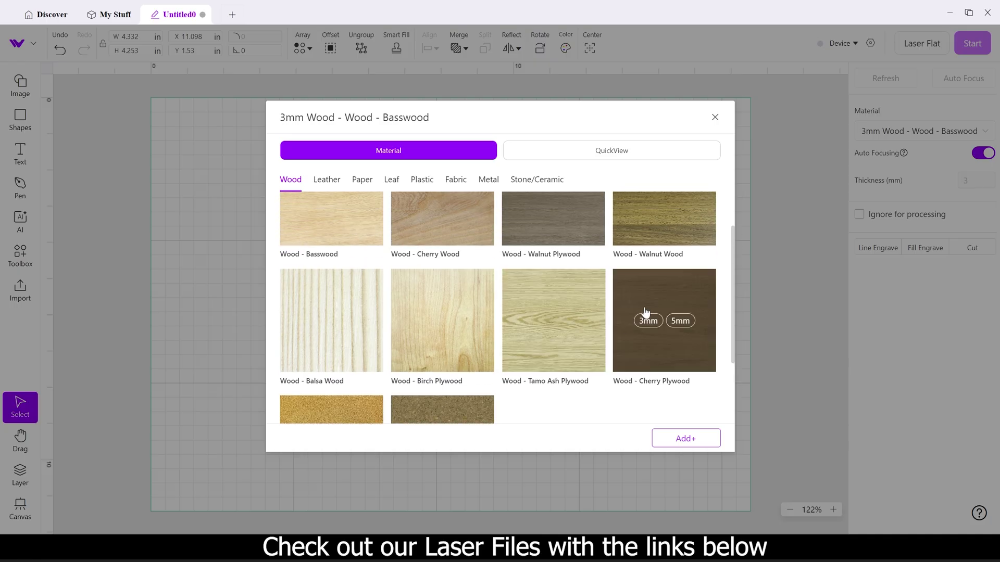
left_click(647, 322)
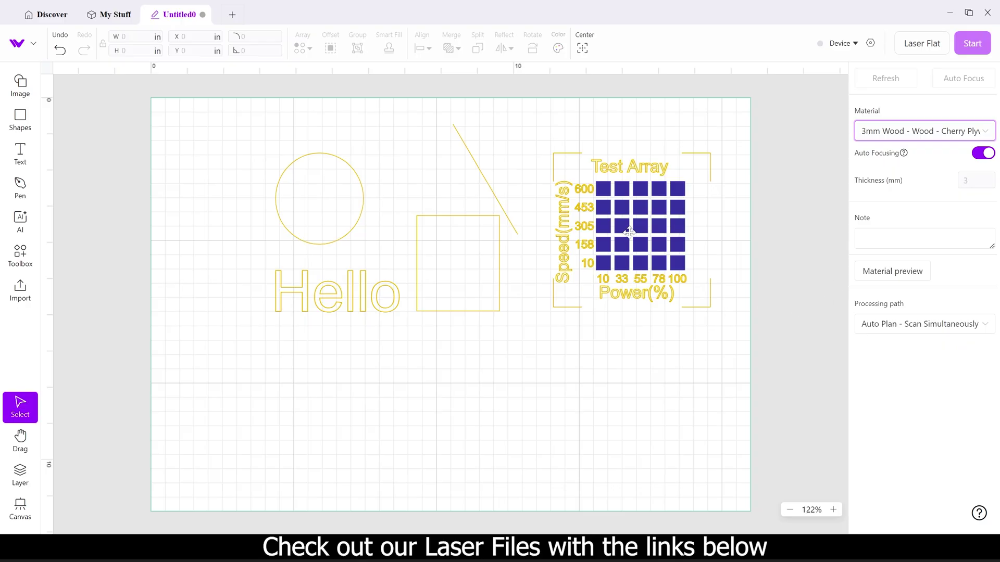
Step: Nudge the Test Array up-left and set the square to Fill Engrave at 100% power, 600 mm/s
left_click_drag(630, 224, 624, 204)
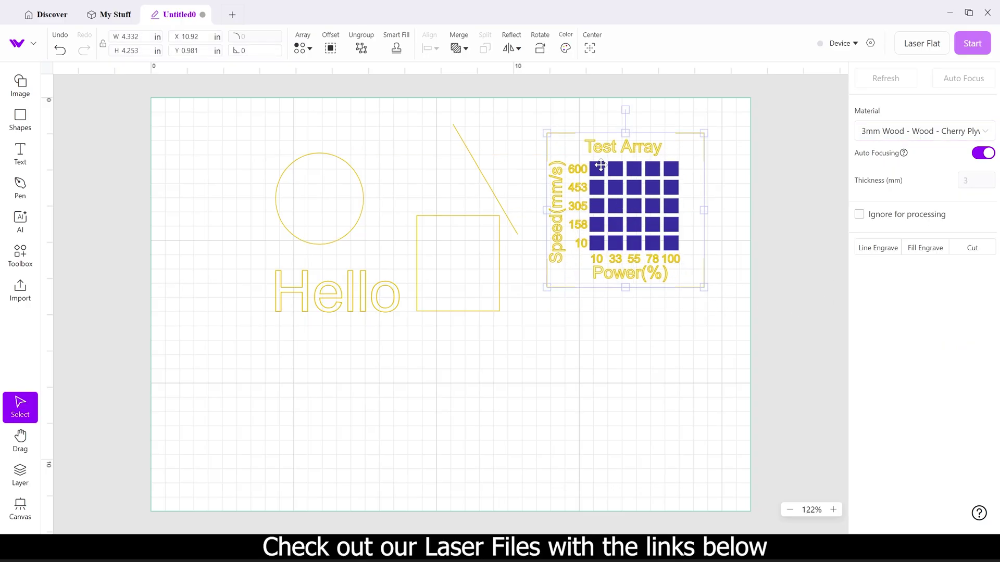
left_click(499, 259)
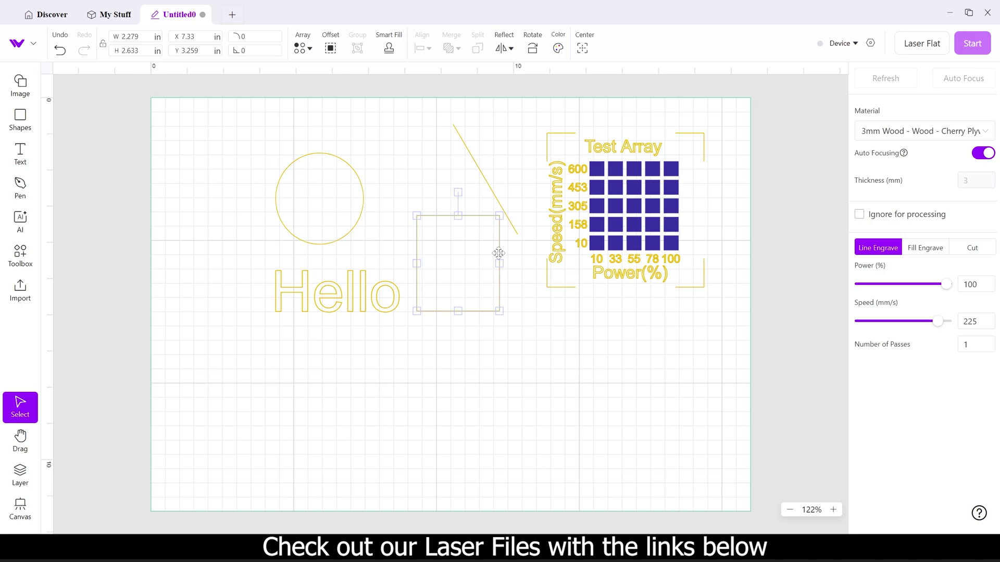
left_click(972, 249)
left_click(924, 248)
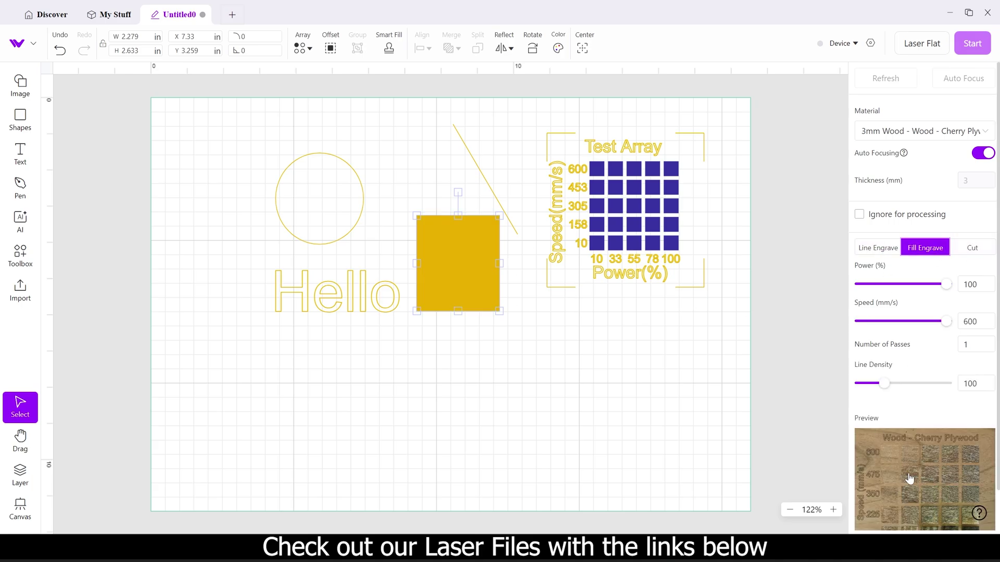
scroll(936, 449, "down", 1)
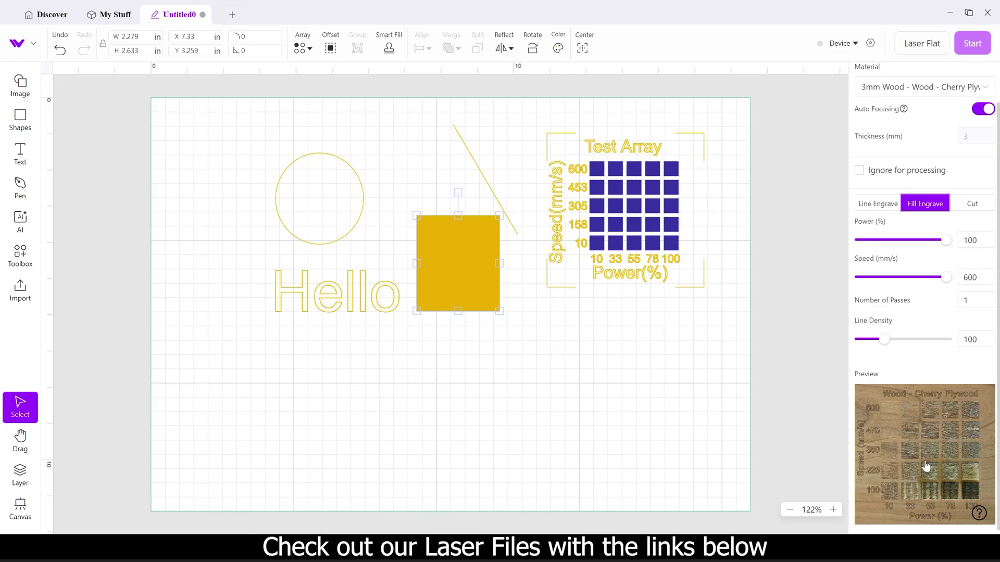
scroll(935, 374, "up", 1)
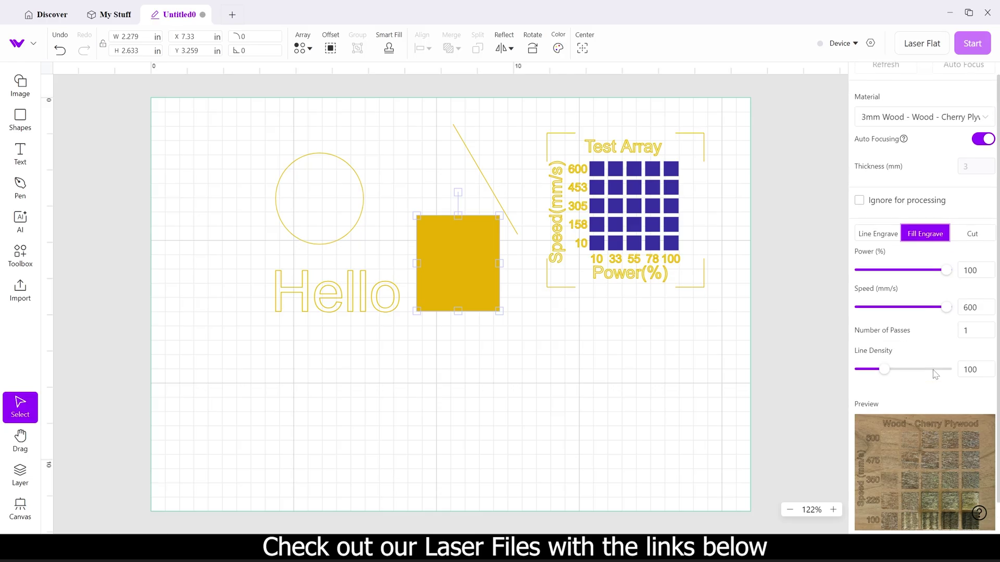
scroll(932, 380, "down", 1)
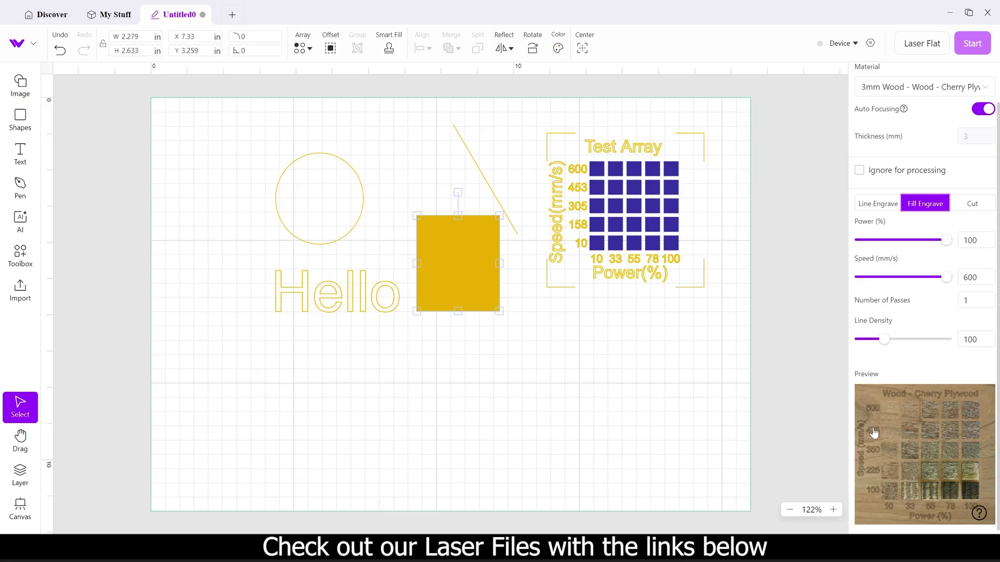
Step: Apply the preview's 350 mm/s, 100% power cell to the filled square's engrave settings
left_click(919, 430)
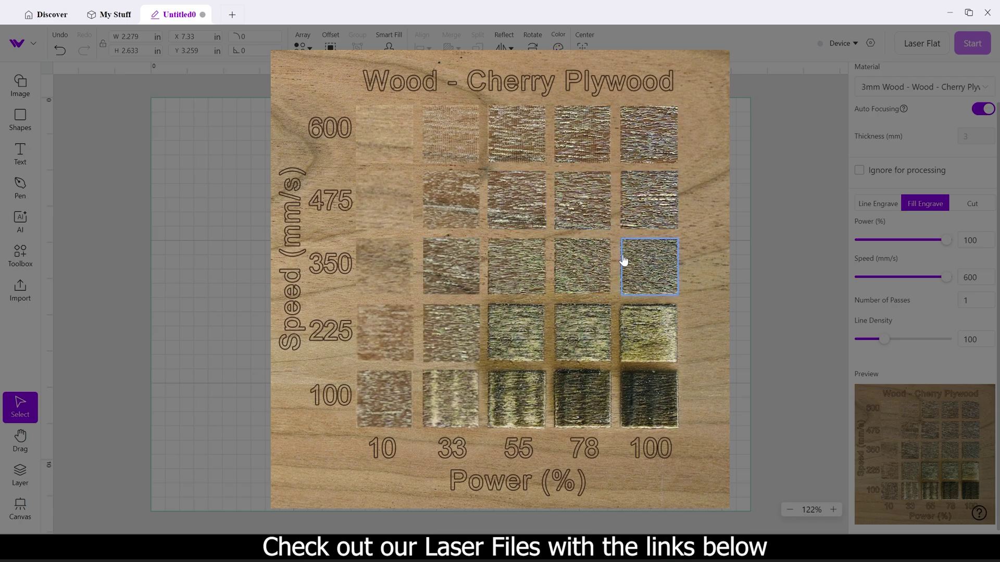
left_click(654, 276)
left_click(788, 331)
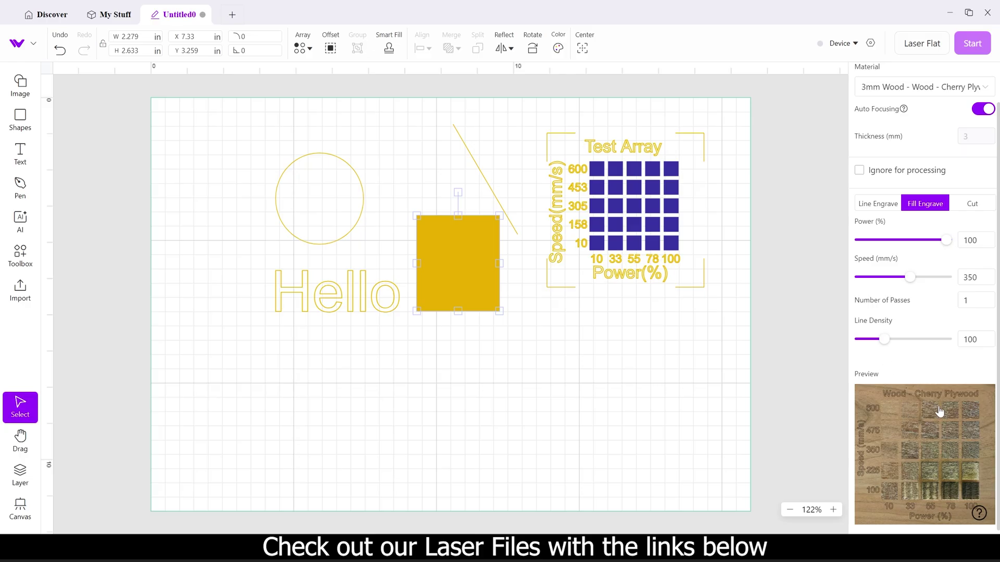
scroll(930, 445, "up", 2)
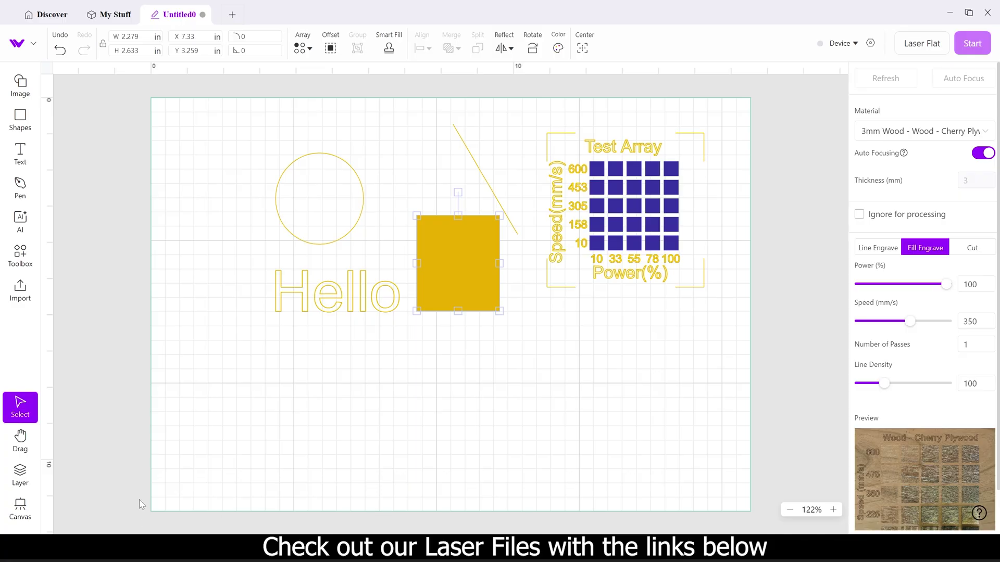
Step: In the Layer panel, collapse both colour groups and drag #17489C ahead of #FFA500, then close it
left_click(21, 479)
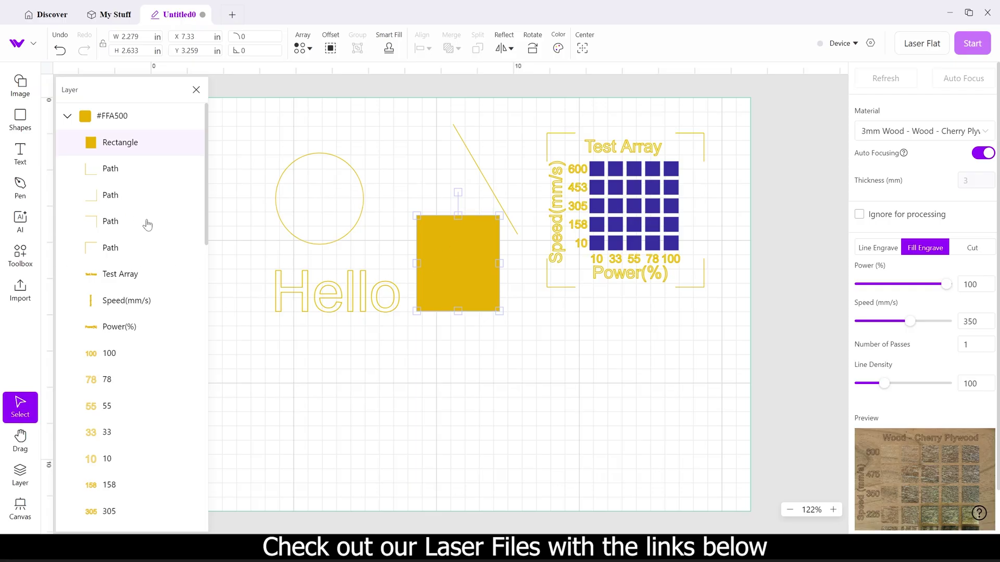
left_click_drag(124, 169, 134, 222)
scroll(133, 331, "down", 5)
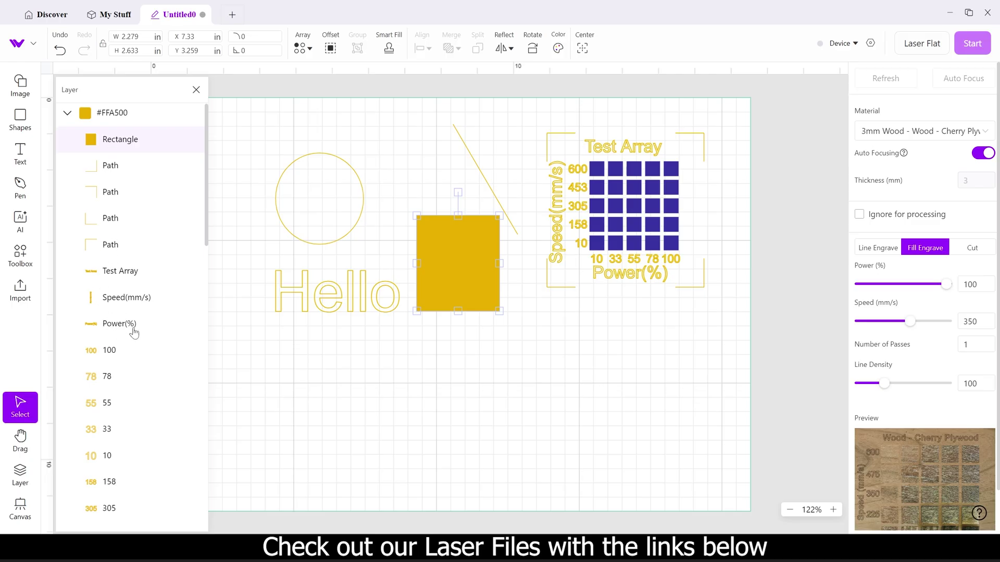
left_click(67, 245)
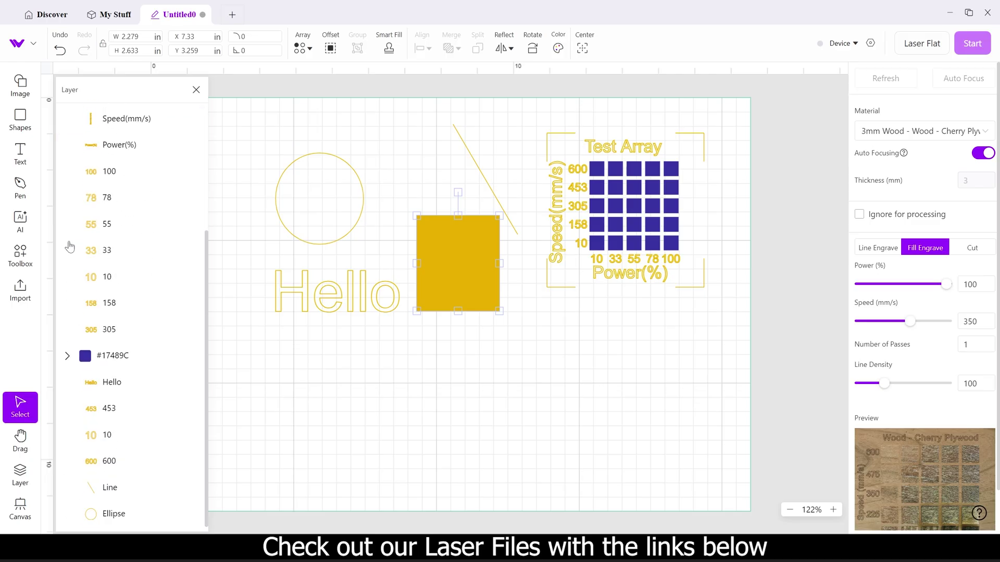
scroll(86, 256, "up", 2)
scroll(83, 245, "up", 3)
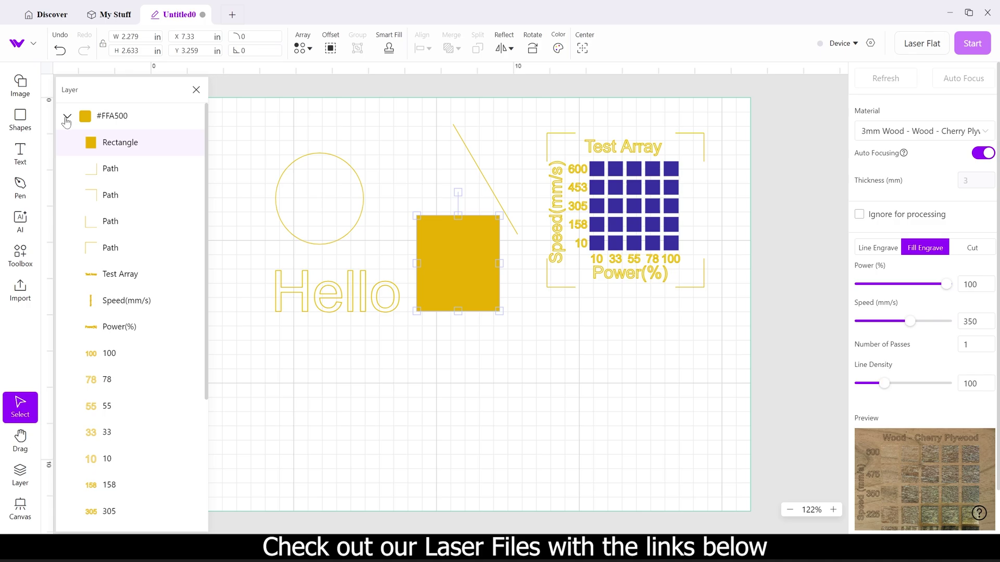
left_click(67, 116)
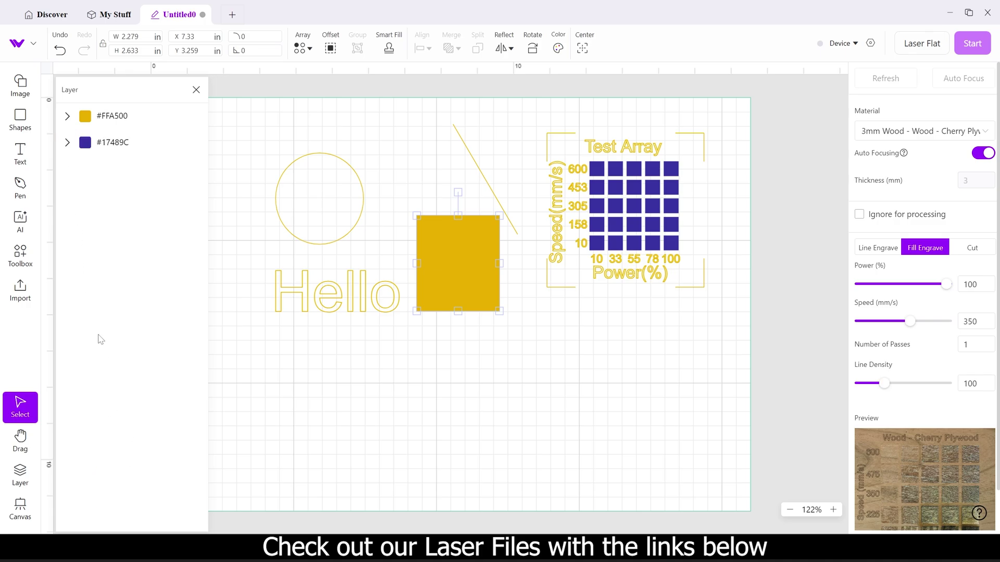
left_click_drag(85, 117, 85, 141)
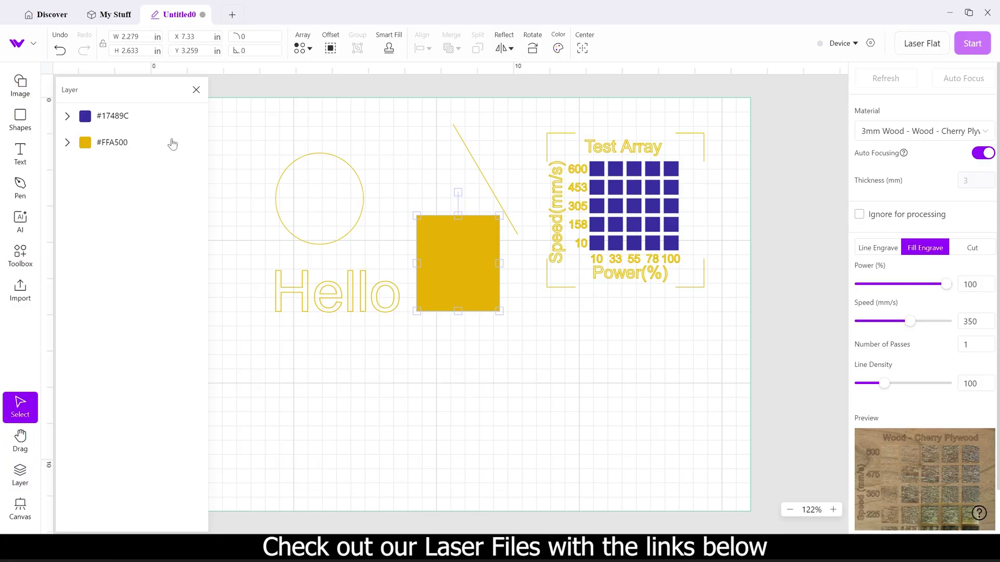
left_click(196, 90)
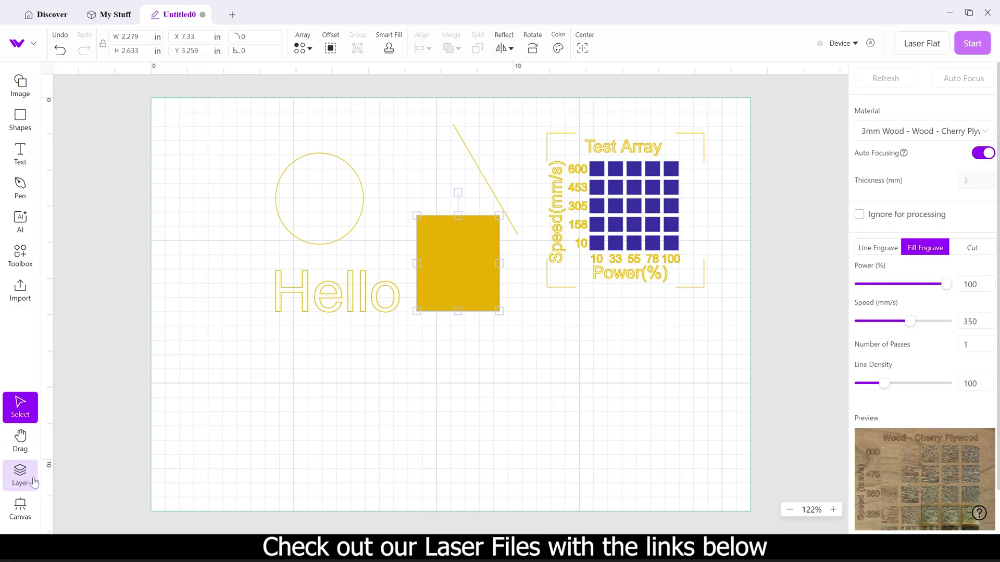
left_click(19, 507)
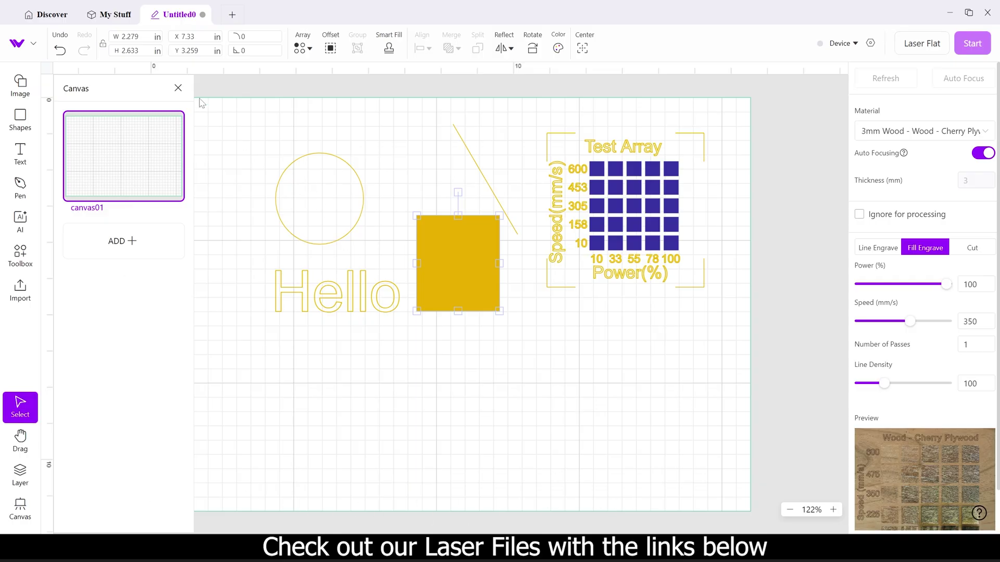
left_click(178, 88)
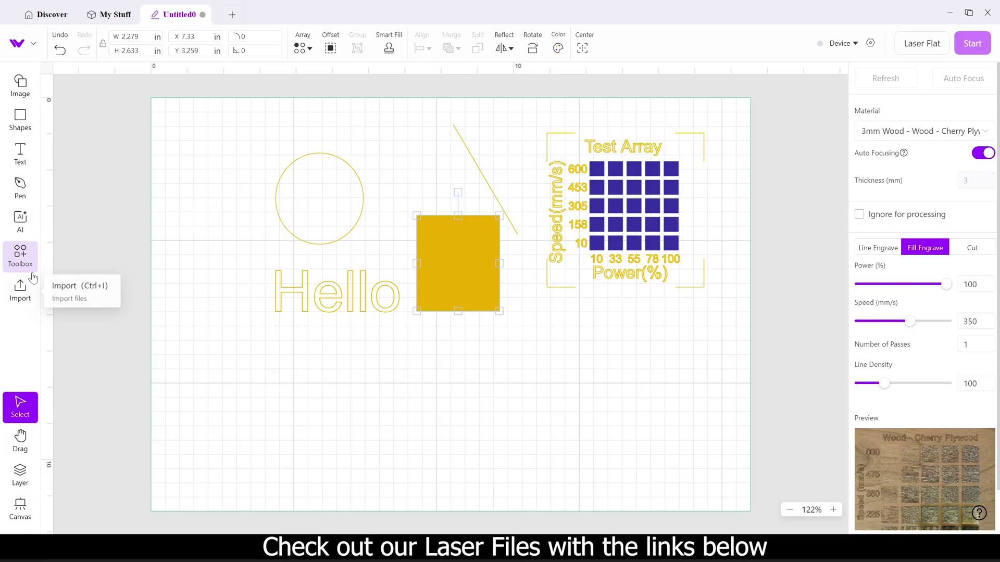
left_click(22, 254)
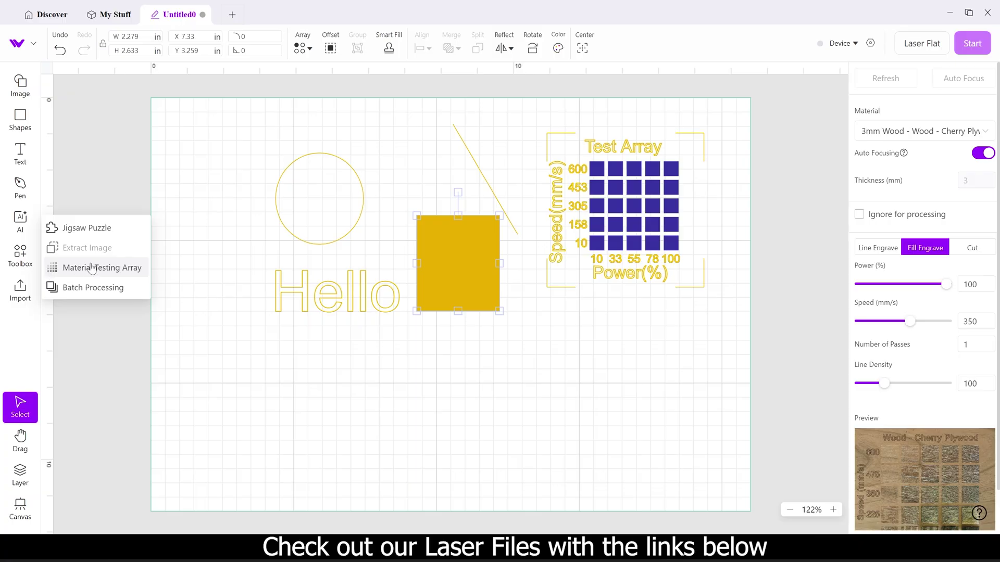
left_click(203, 259)
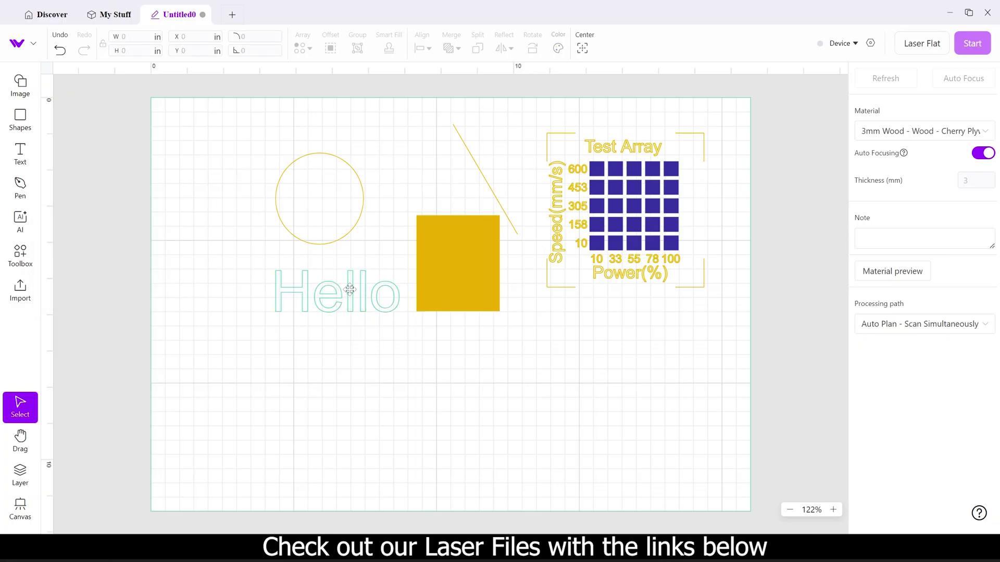
Step: Recolour the yellow square to dark purple from the Color palette, then deselect it
left_click(423, 273)
left_click(558, 48)
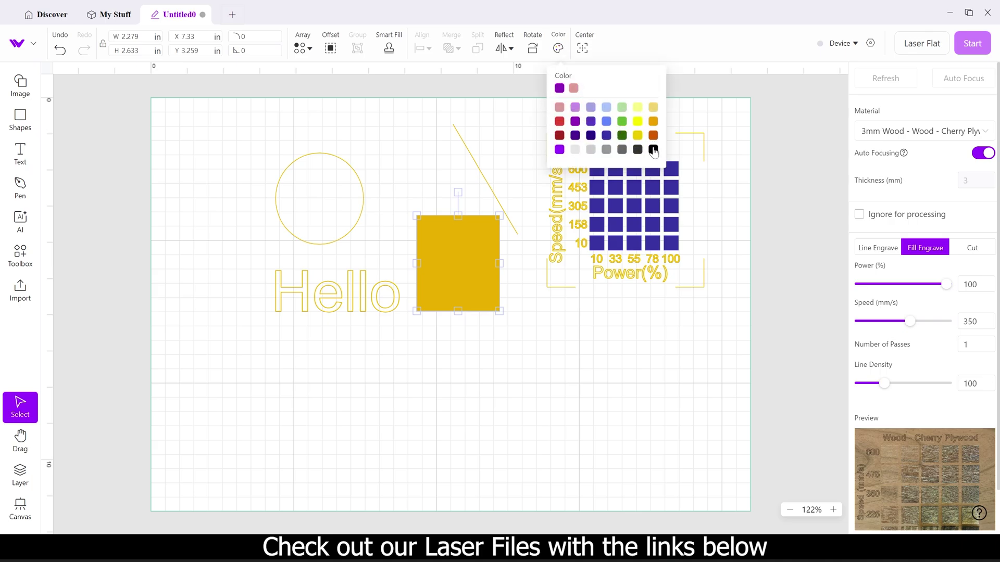
left_click(653, 150)
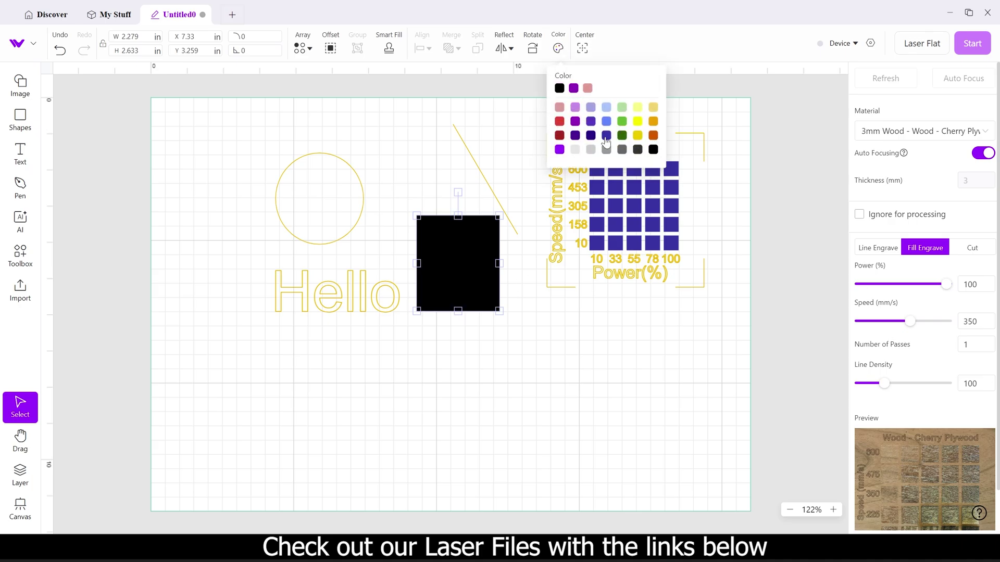
left_click(606, 136)
left_click(575, 135)
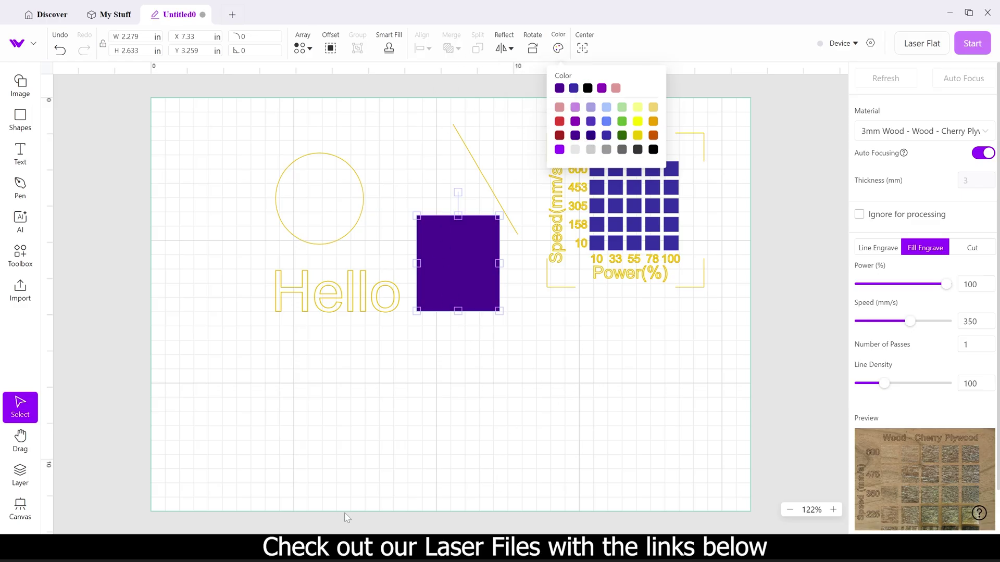
left_click(524, 394)
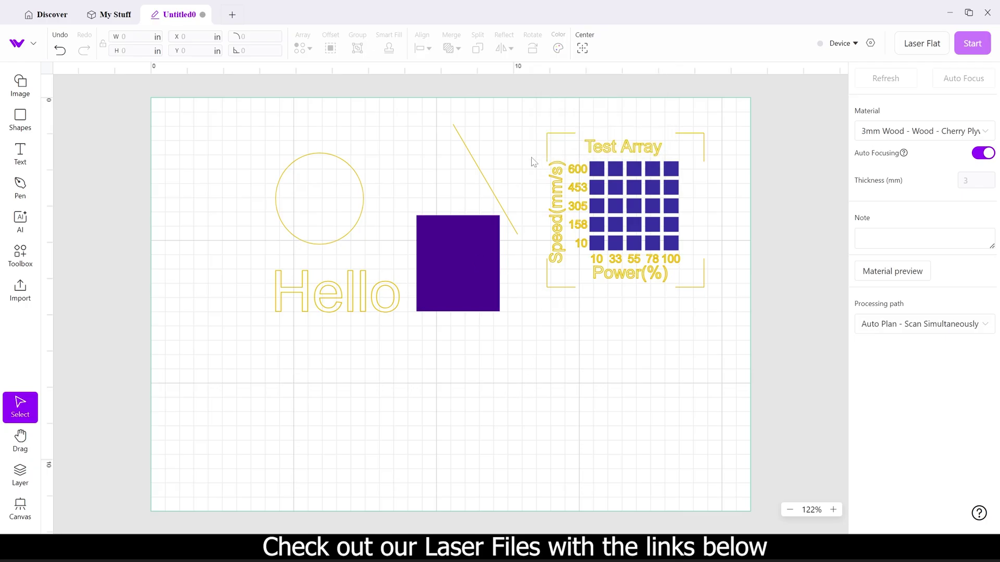
Step: Drag the purple rectangle aside and snap it back to the canvas centre, twice
left_click_drag(479, 226, 406, 158)
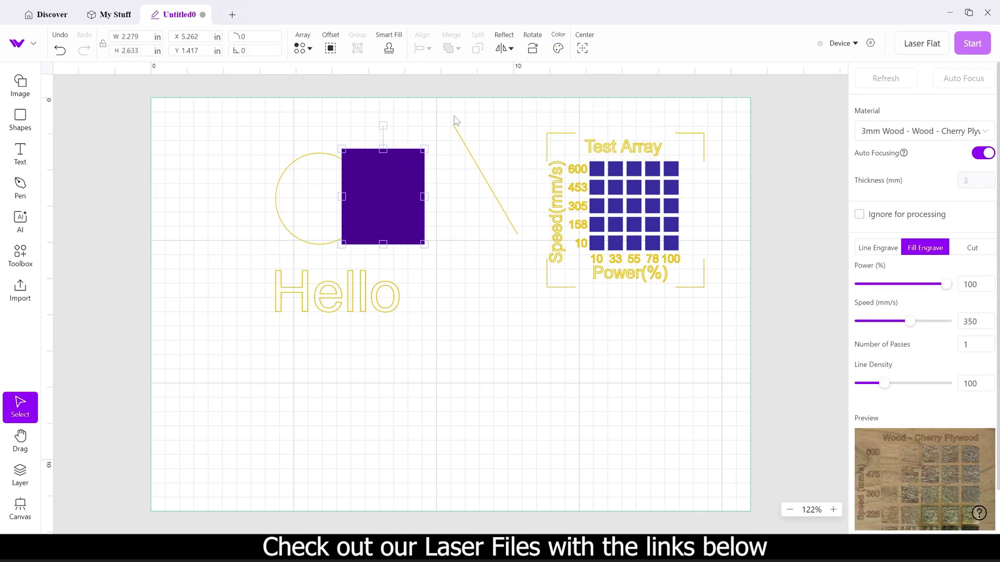
left_click(579, 54)
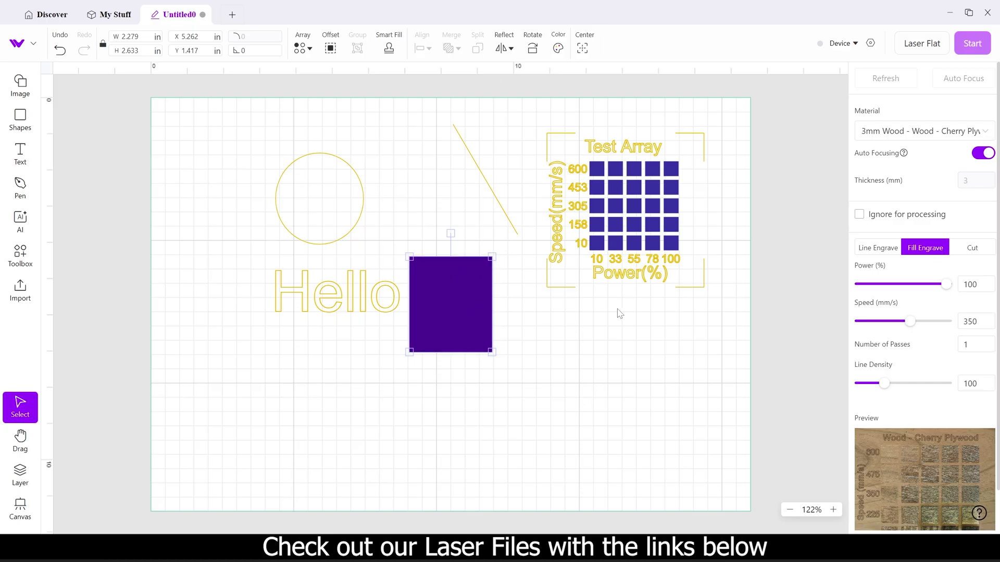
left_click_drag(453, 285, 218, 161)
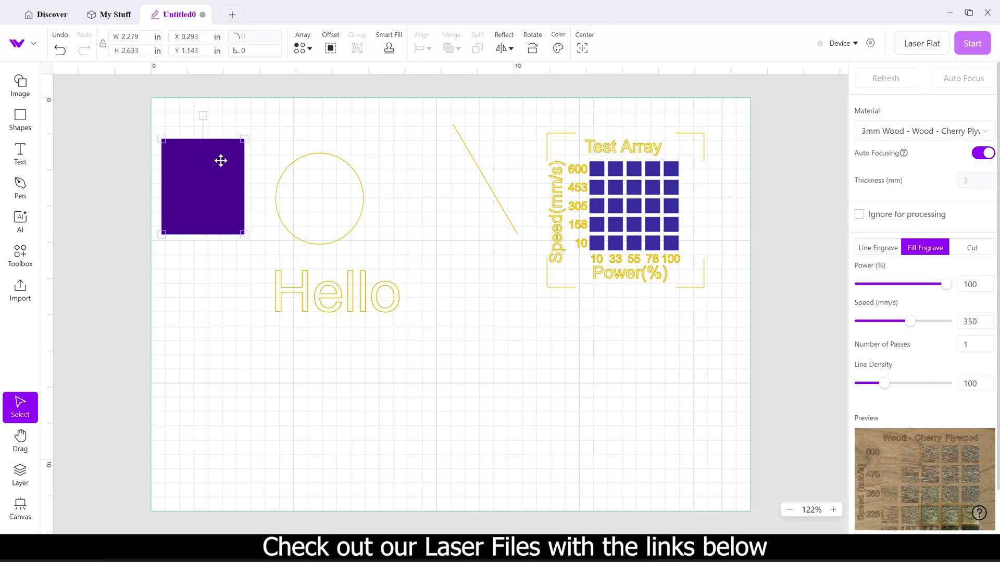
left_click(579, 55)
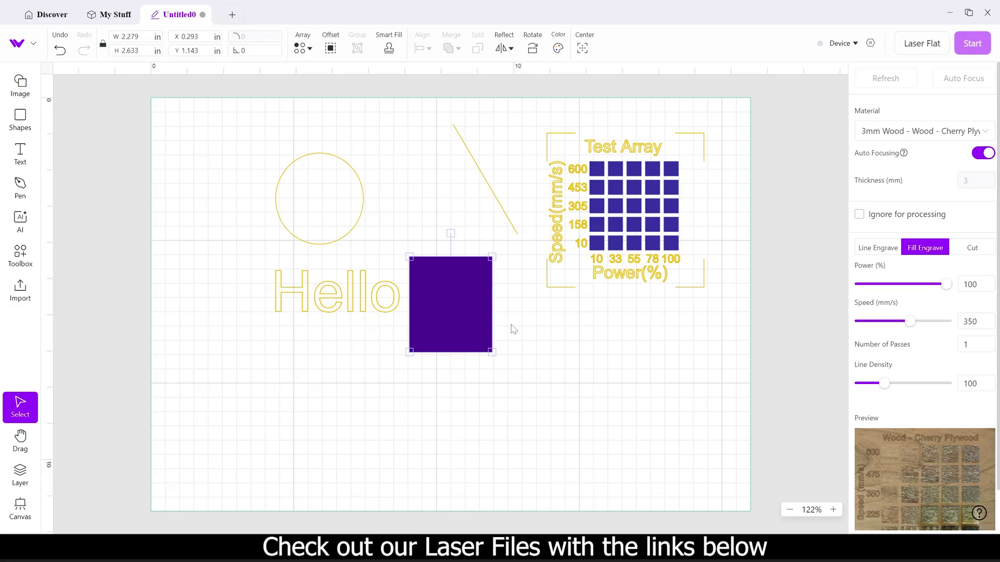
left_click(920, 44)
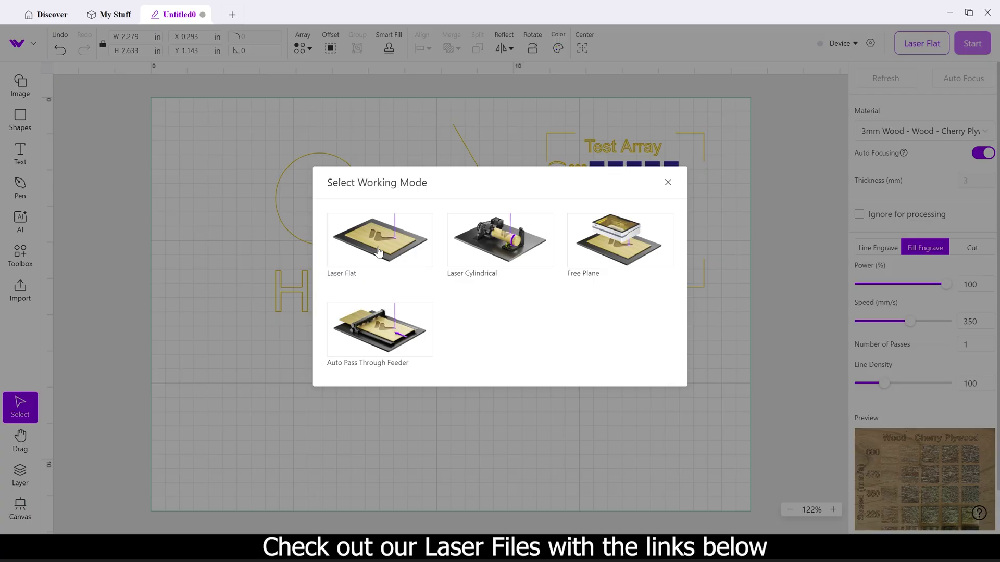
left_click(668, 182)
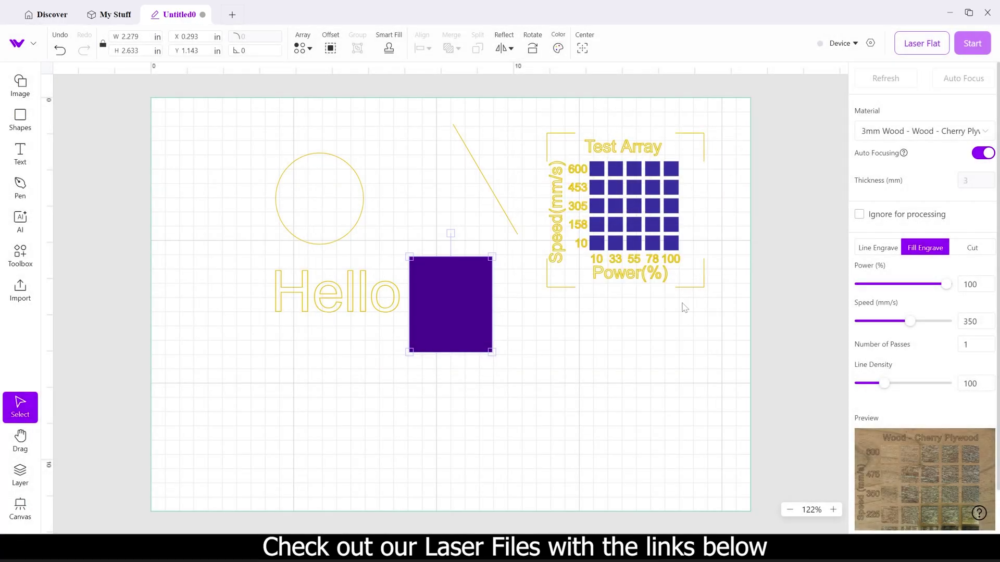
left_click(648, 357)
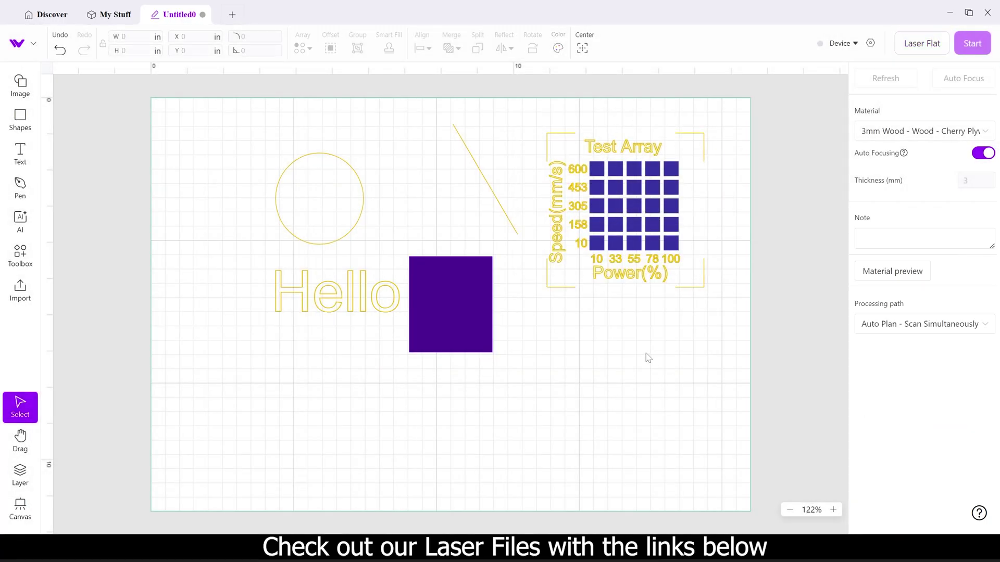